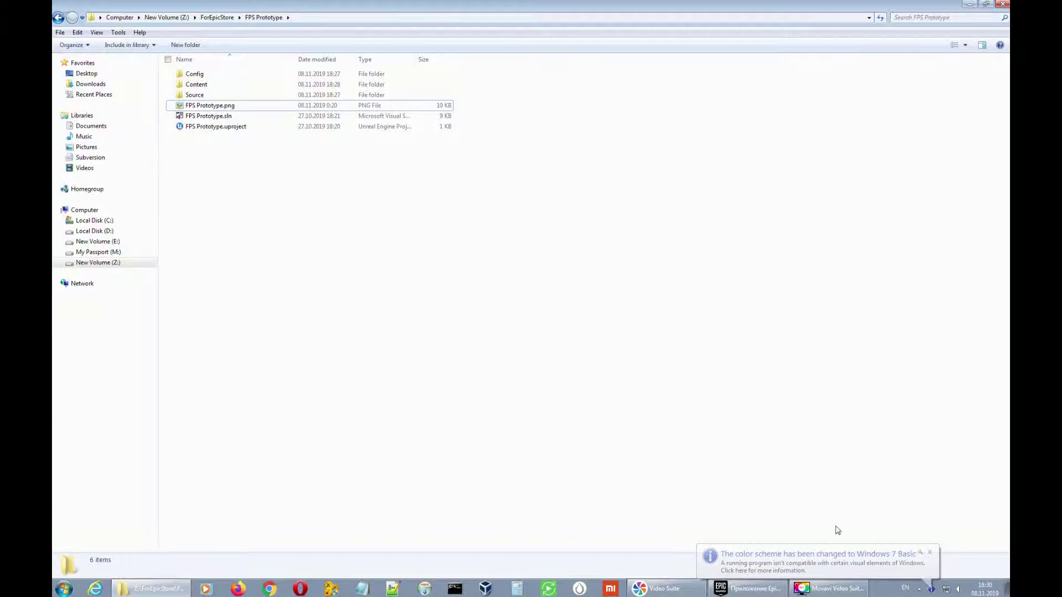
# Dismiss the notification, open FPS Prototype's Content folder, and bring up the Epic Games launcher.
pyautogui.click(929, 553)
pyautogui.moveTo(298, 185); pyautogui.dragTo(215, 158)
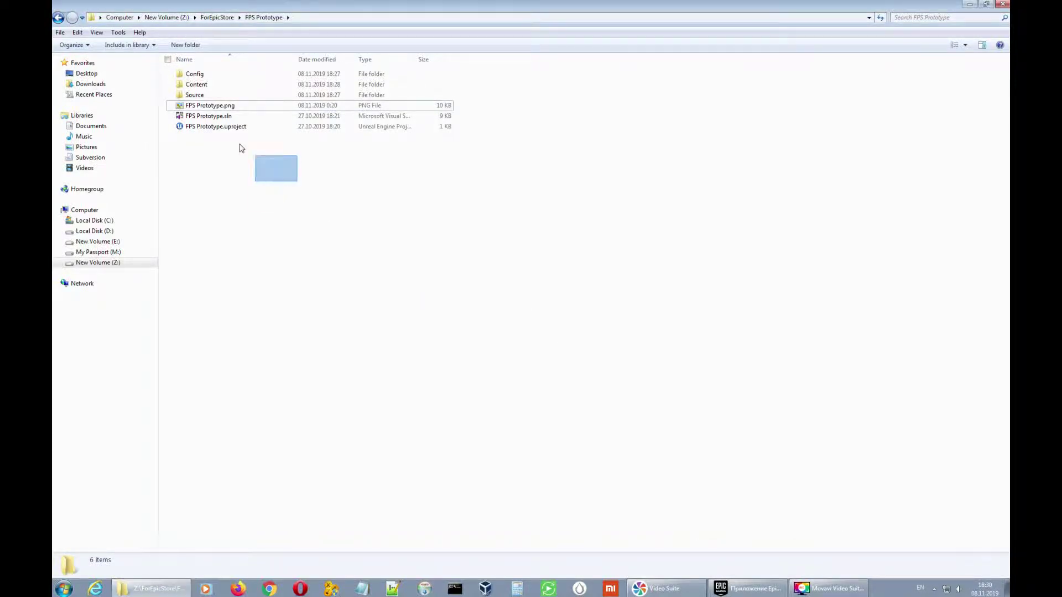
pyautogui.doubleClick(194, 87)
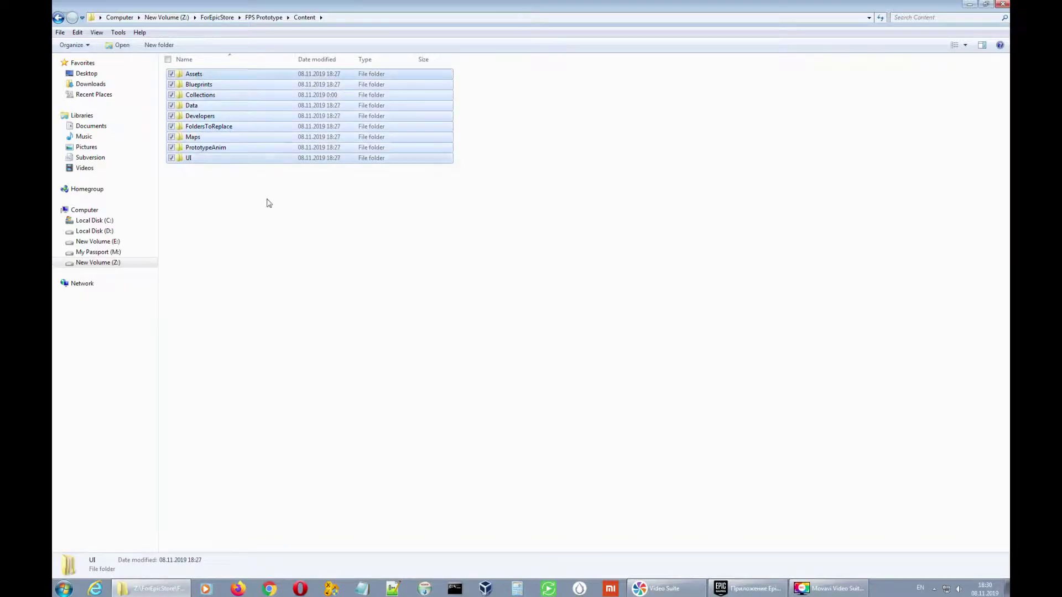
pyautogui.moveTo(267, 209); pyautogui.dragTo(282, 49)
pyautogui.click(266, 17)
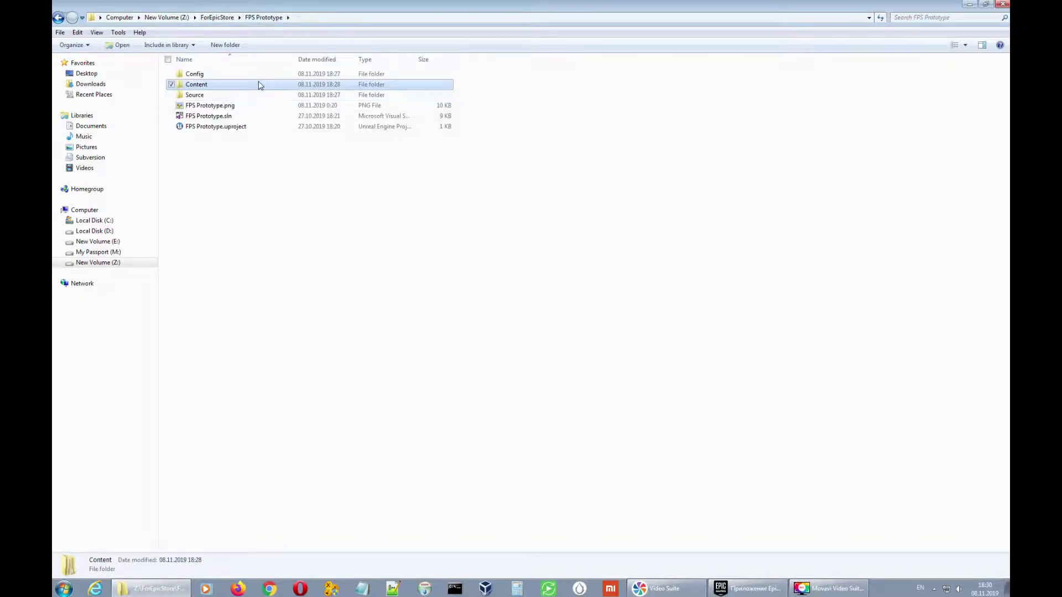
pyautogui.doubleClick(261, 86)
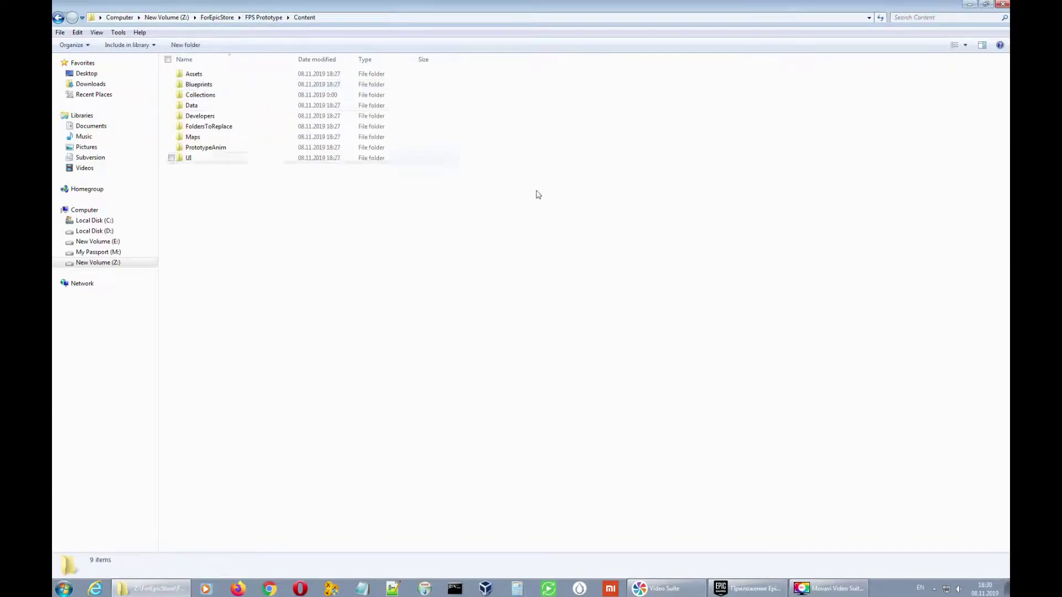
pyautogui.click(759, 580)
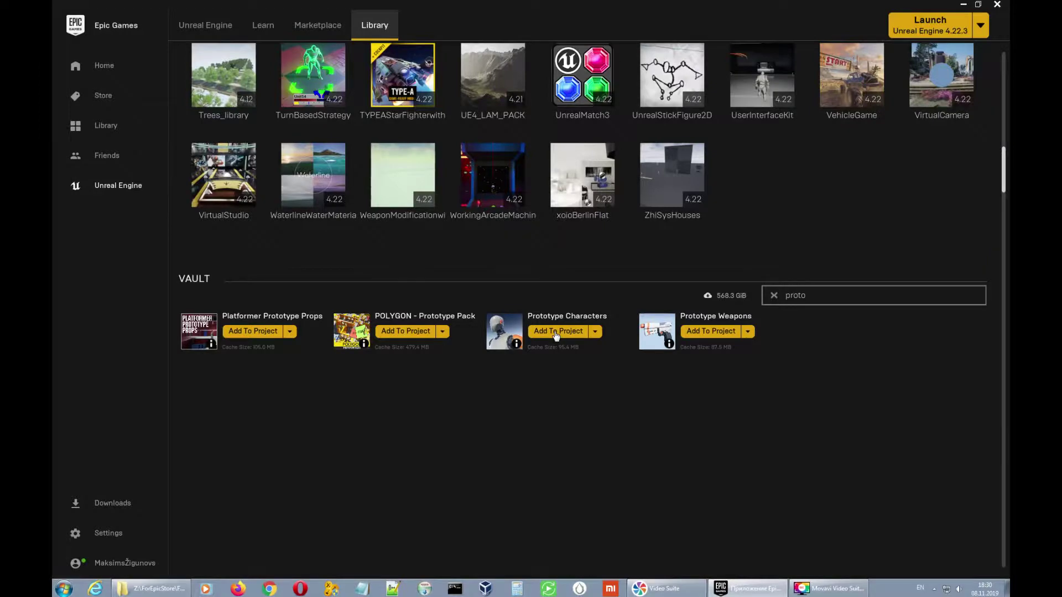
# Add the Prototype Characters vault pack to the second FPS Prototype project.
pyautogui.click(556, 333)
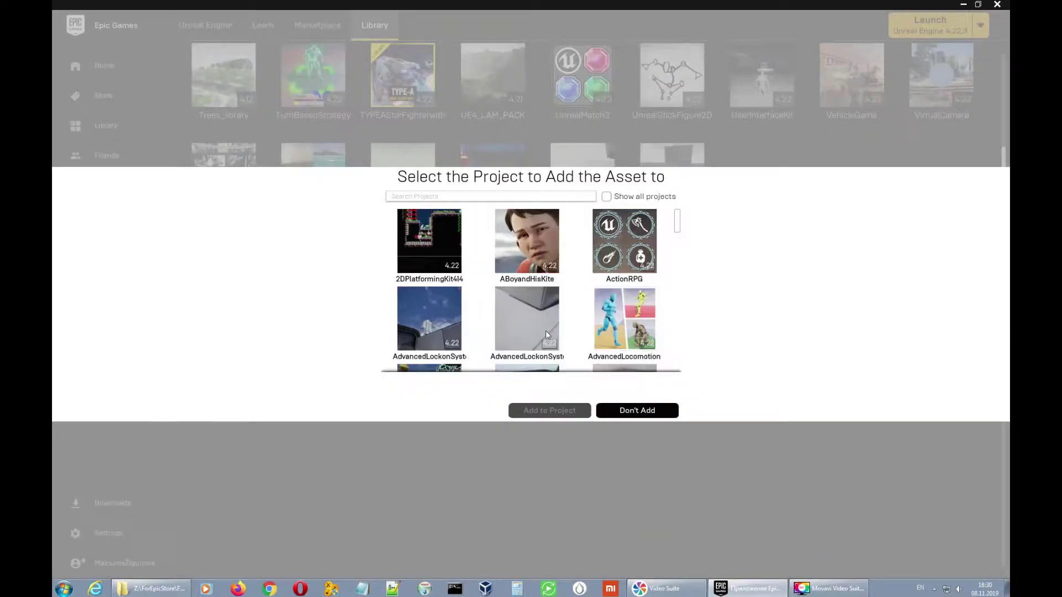
pyautogui.click(547, 195)
pyautogui.write('f')
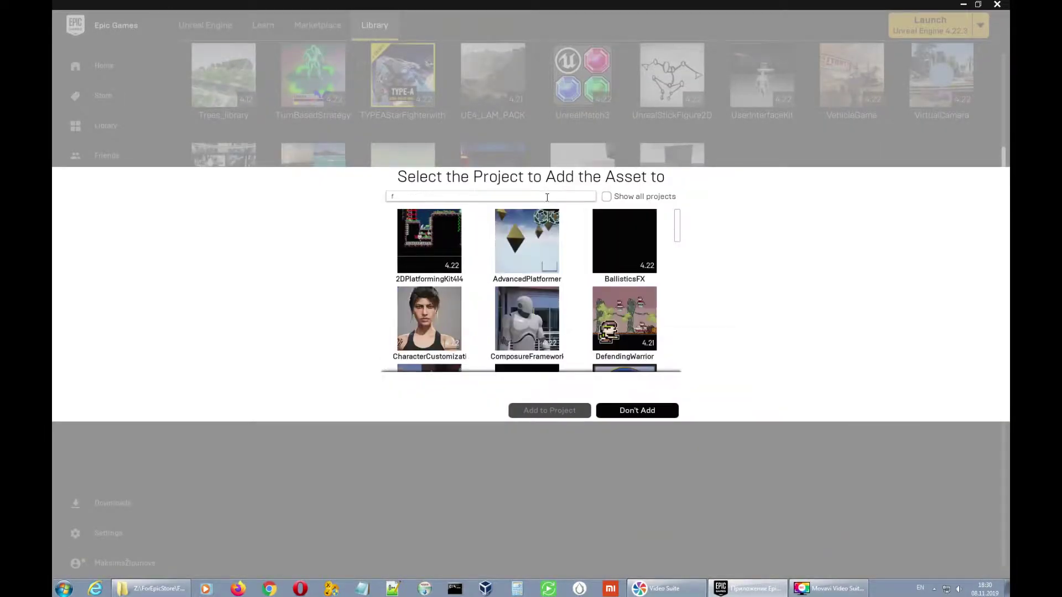
pyautogui.write('ps')
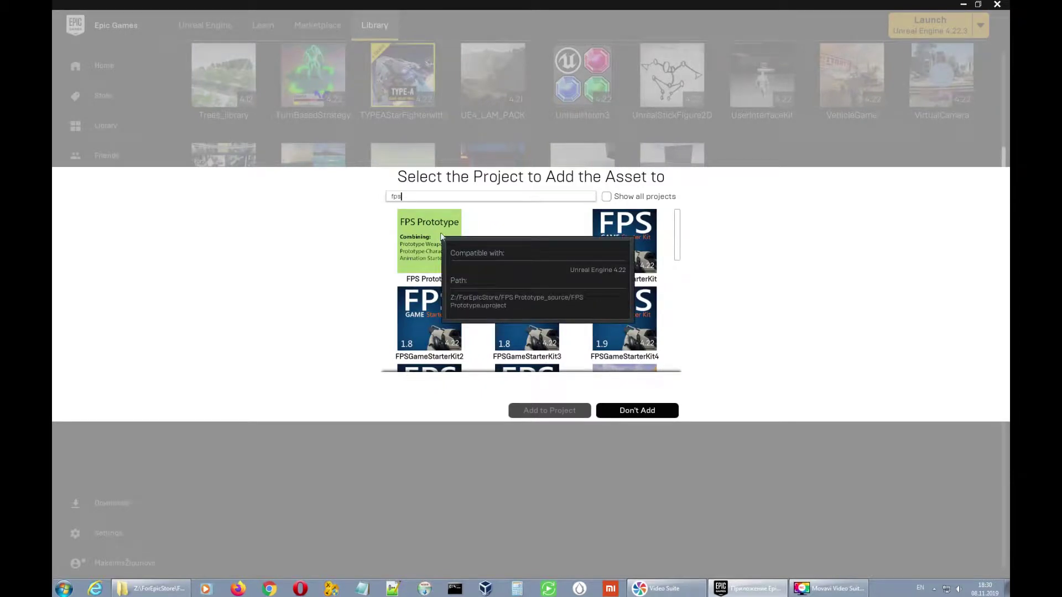
pyautogui.click(437, 239)
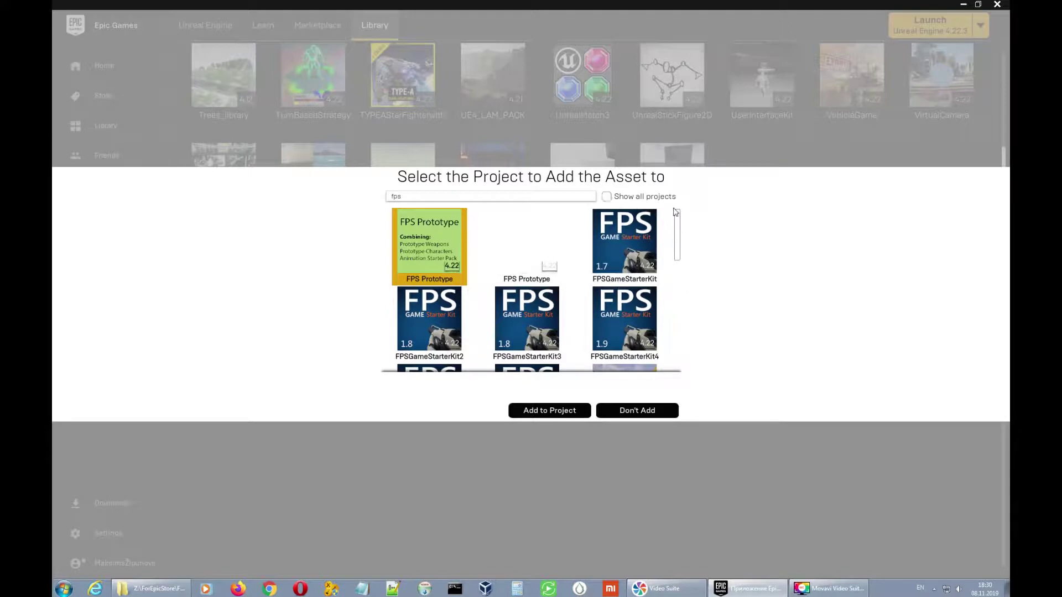
pyautogui.scroll(-5, 678, 243)
pyautogui.click(542, 254)
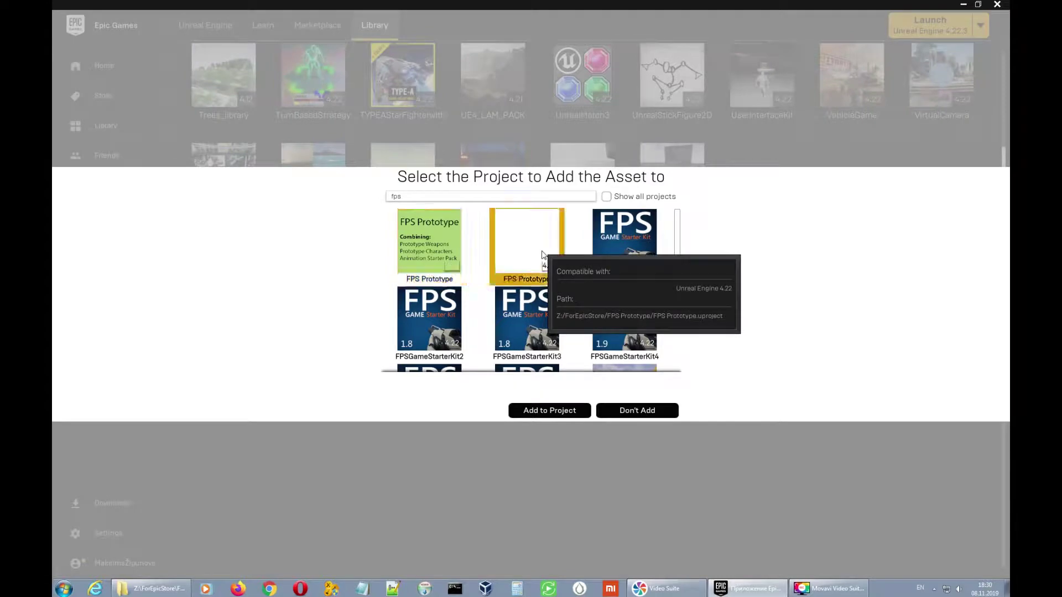
pyautogui.click(529, 412)
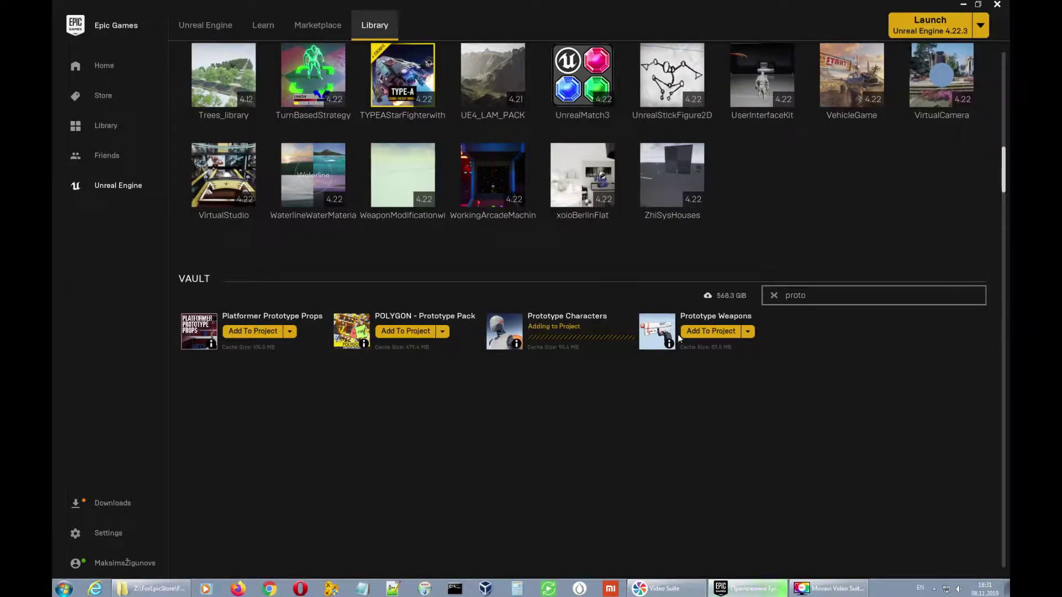
# Add the Prototype Weapons pack to the same FPS Prototype project.
pyautogui.click(691, 333)
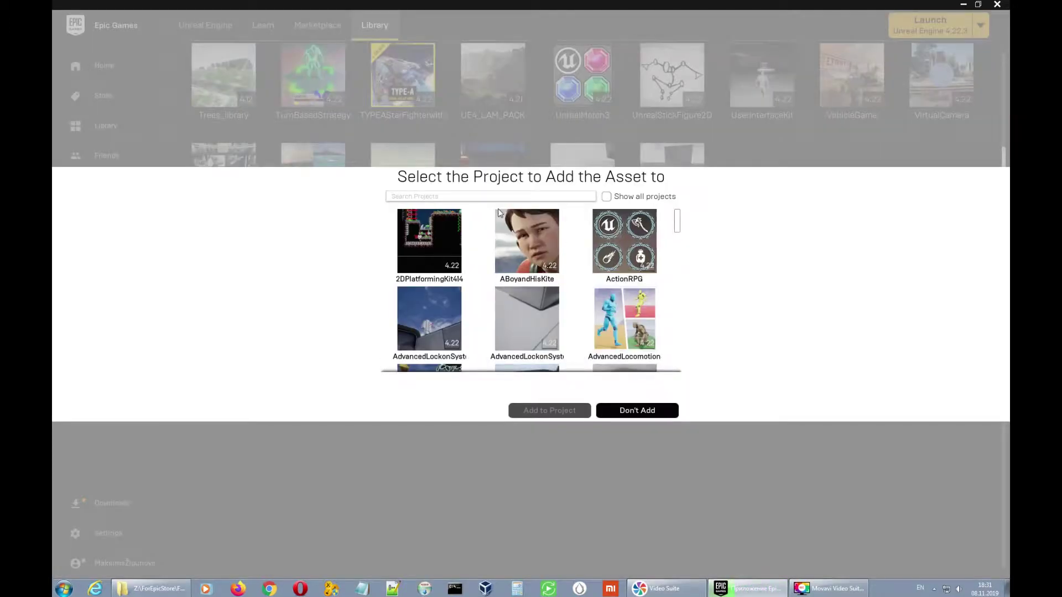
pyautogui.write('fps')
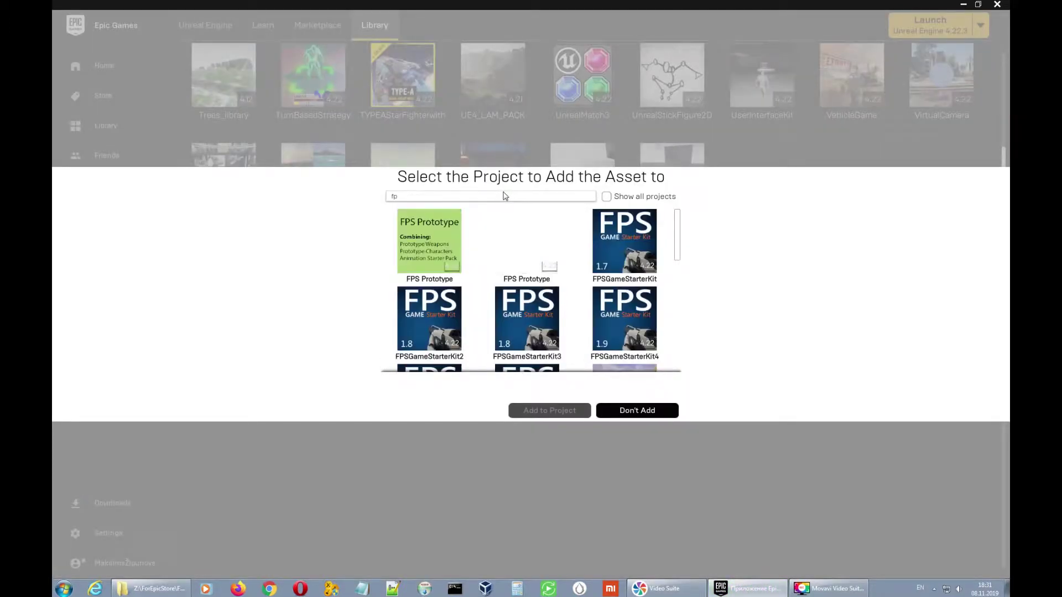
pyautogui.click(544, 267)
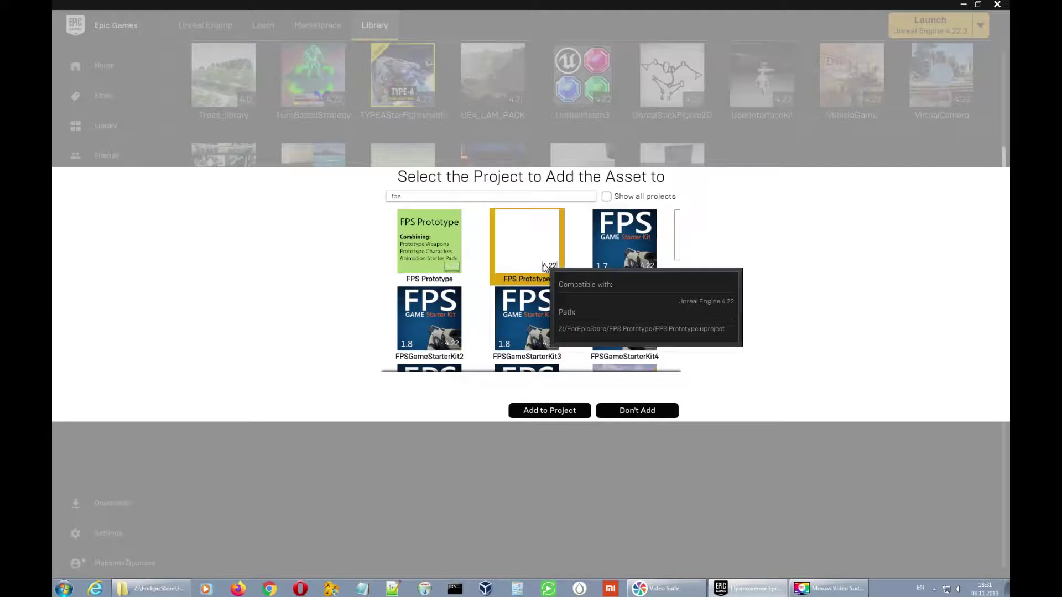
pyautogui.click(544, 410)
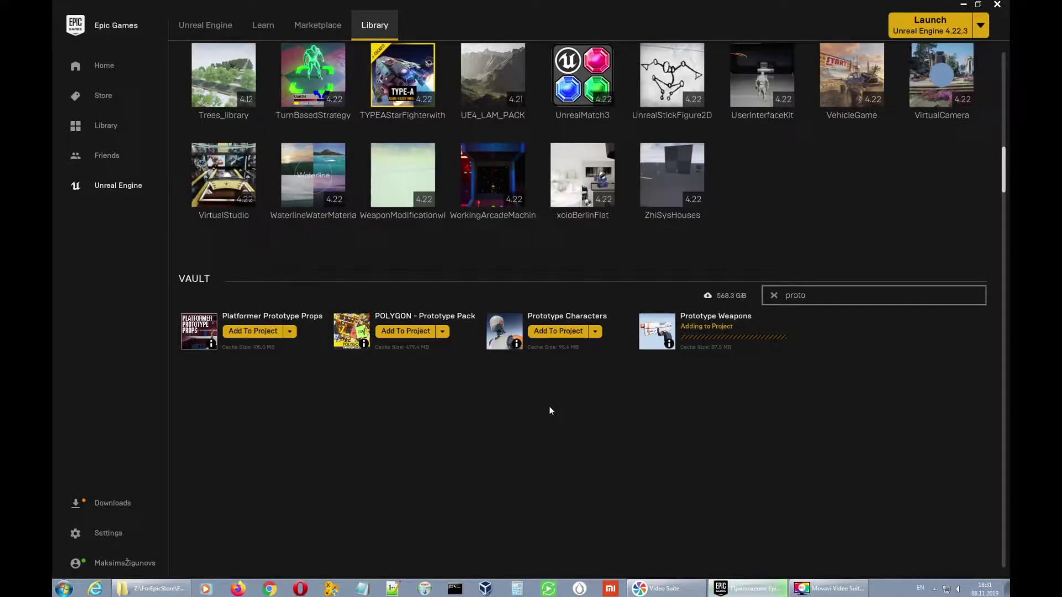
pyautogui.doubleClick(813, 295)
# Search the vault for 'anim' and add Animation Starter Pack to the FPS Prototype project.
pyautogui.write('anim')
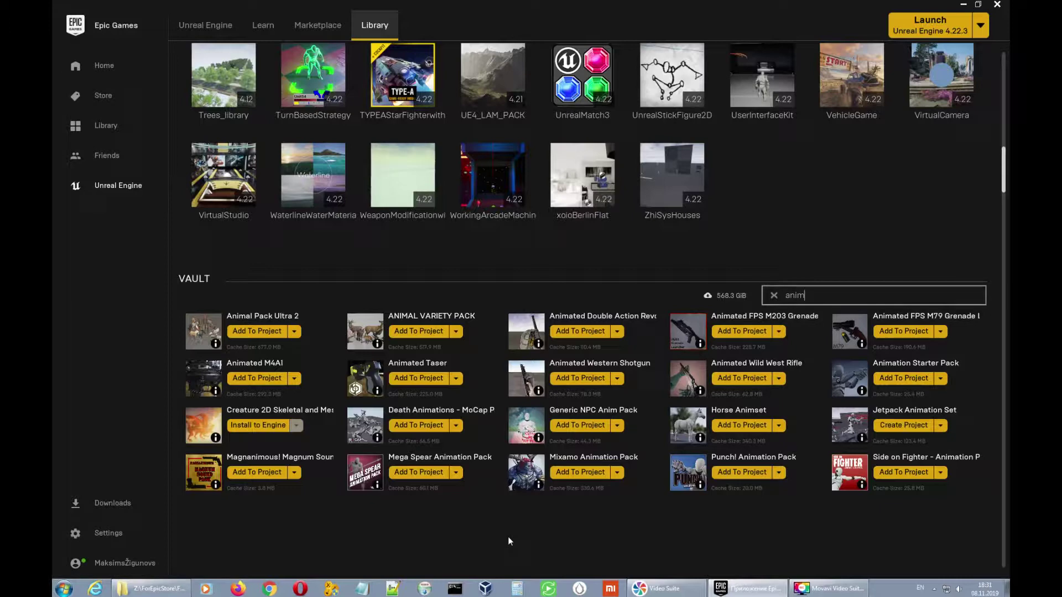
pyautogui.click(914, 382)
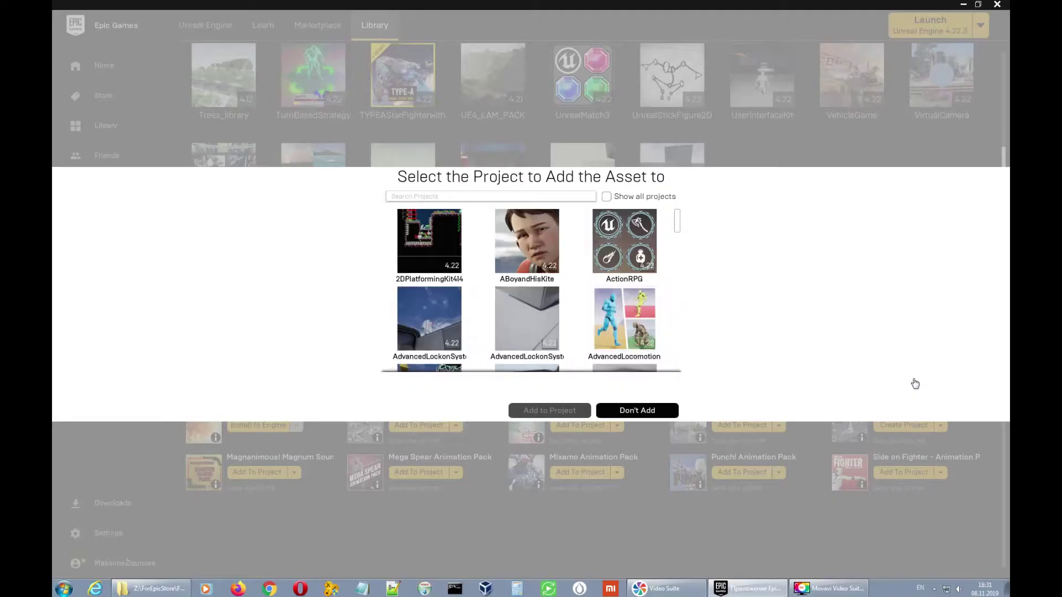
pyautogui.write('fps')
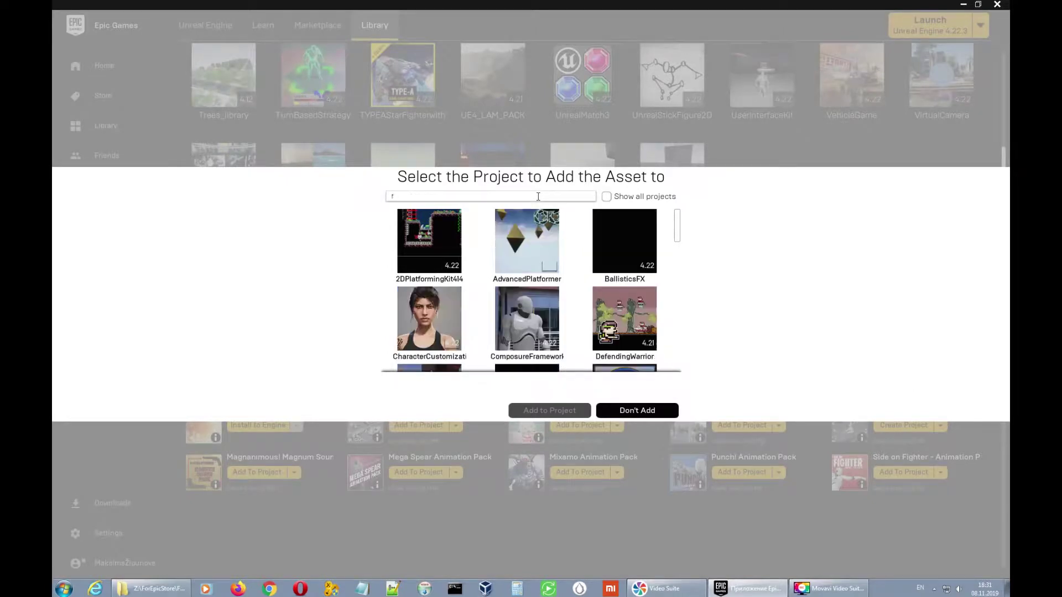
pyautogui.click(536, 256)
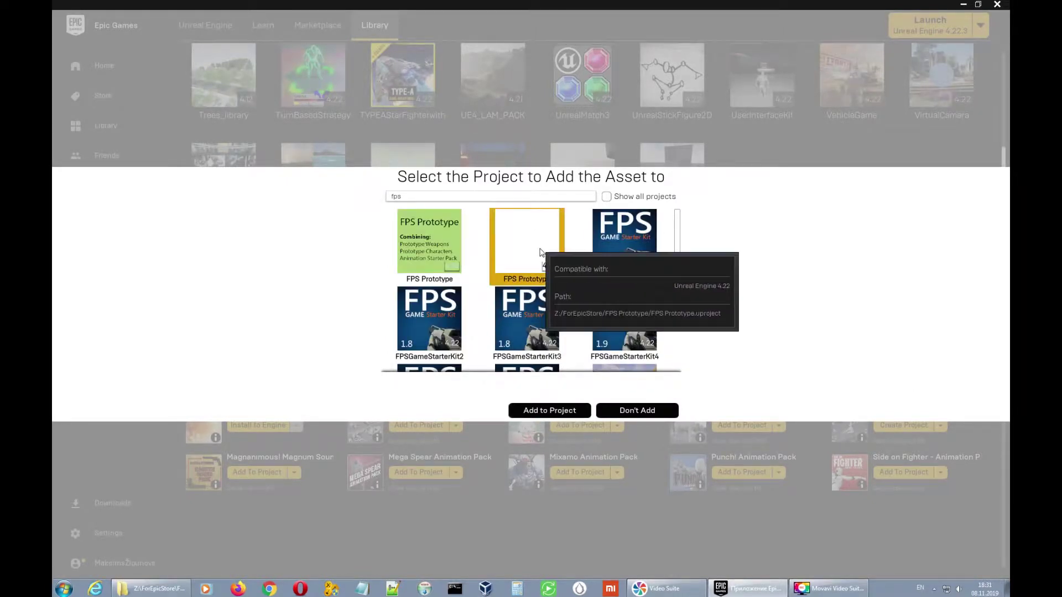
pyautogui.click(549, 411)
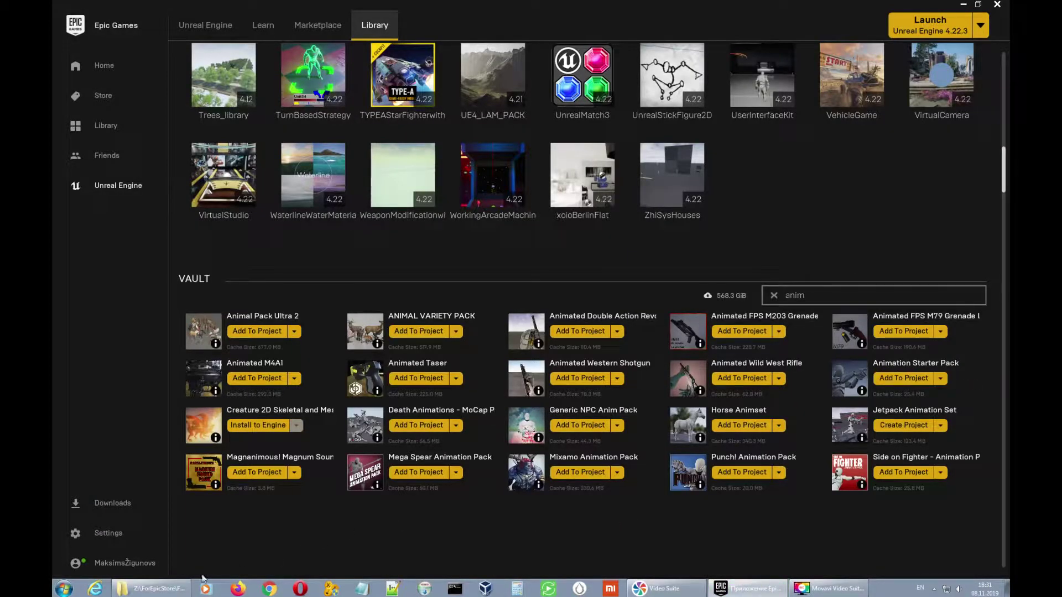
pyautogui.click(153, 588)
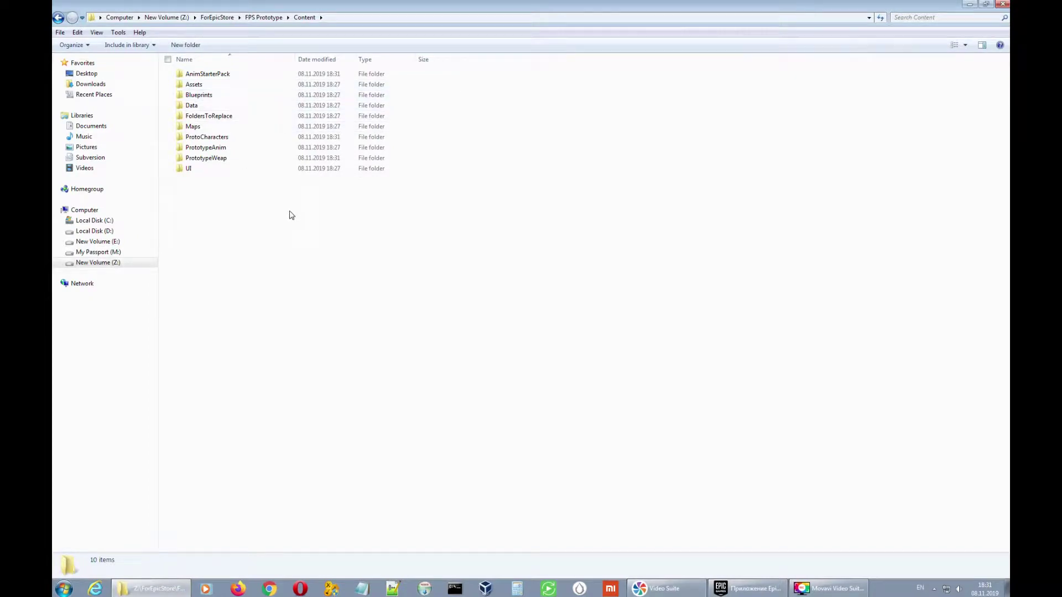
# Copy the ProtoCharacters and PrototypeWeap folders from FoldersToReplace.
pyautogui.click(207, 74)
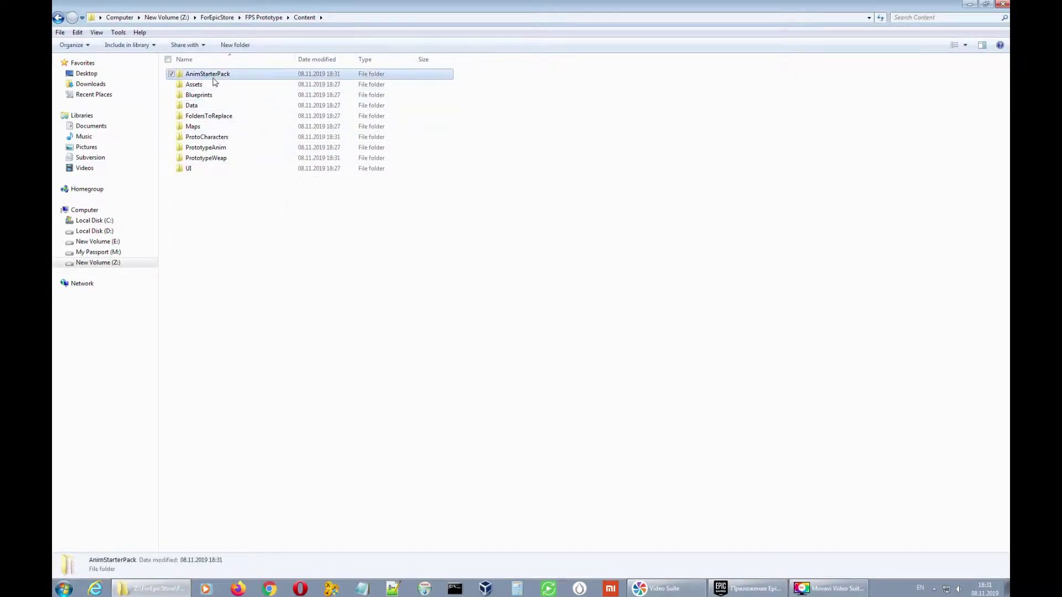
pyautogui.keyDown('ctrl'); pyautogui.click(210, 137); pyautogui.keyUp('ctrl')
pyautogui.keyDown('ctrl'); pyautogui.click(213, 159); pyautogui.keyUp('ctrl')
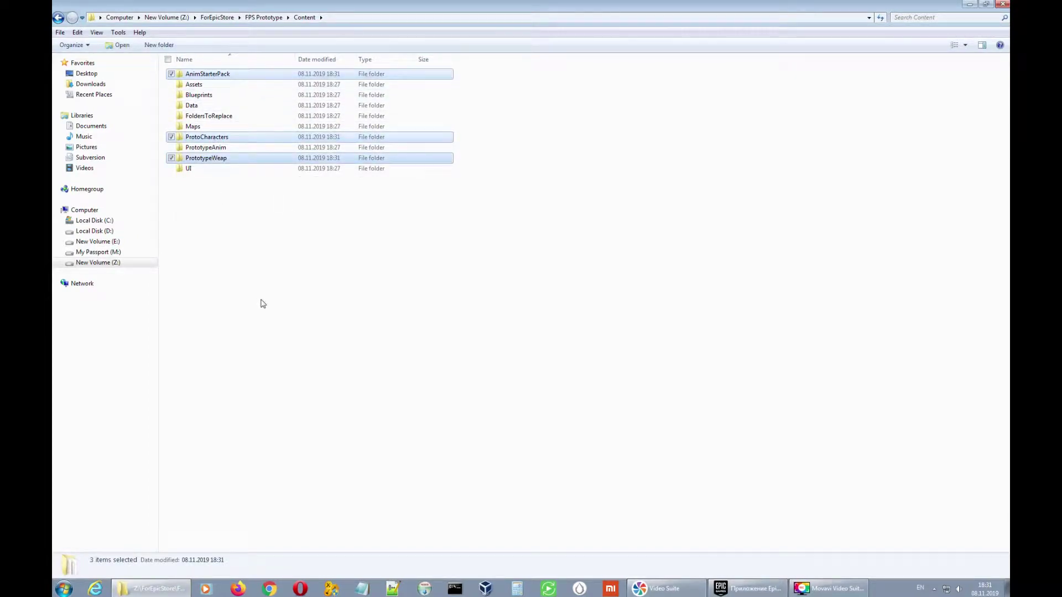
pyautogui.click(260, 301)
pyautogui.doubleClick(213, 123)
pyautogui.hotkey('ctrl', 'a')
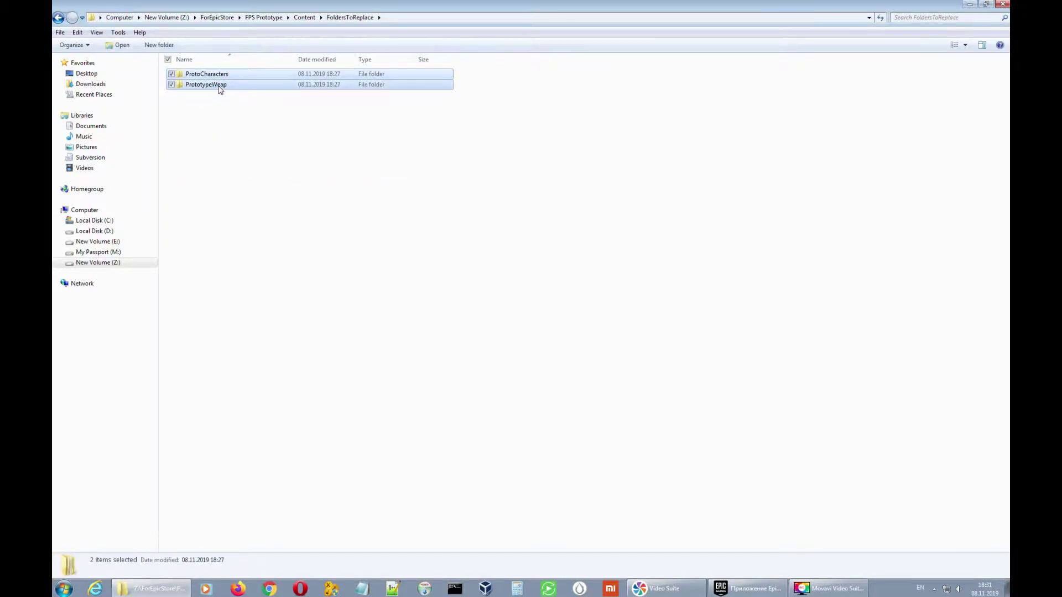
pyautogui.rightClick(224, 89)
pyautogui.click(244, 399)
# Paste them into Content, merging folders and replacing the conflicting files.
pyautogui.click(303, 17)
pyautogui.rightClick(297, 257)
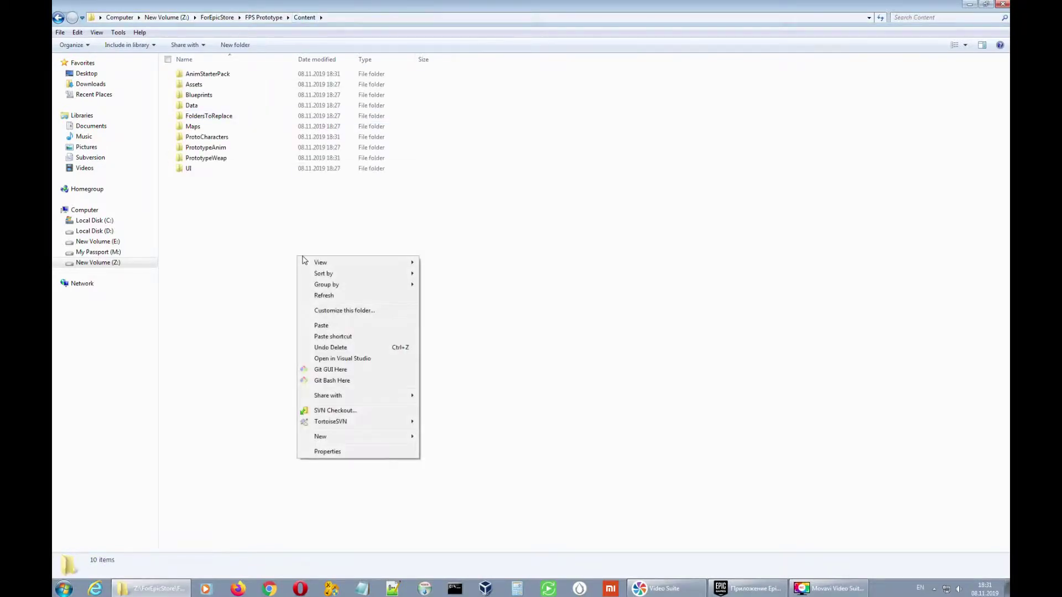
pyautogui.click(328, 326)
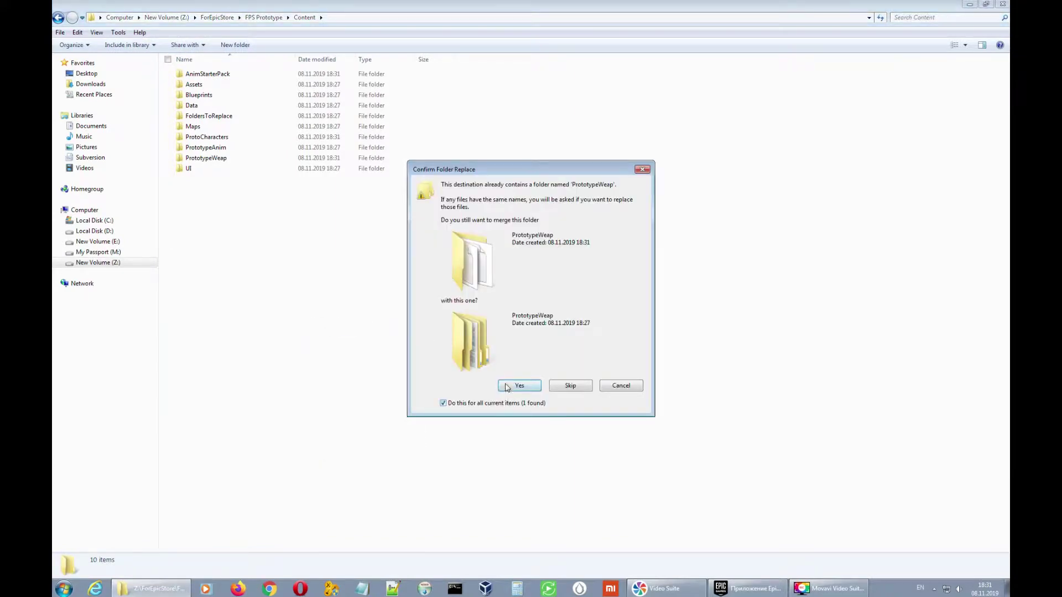
pyautogui.click(506, 385)
pyautogui.click(509, 248)
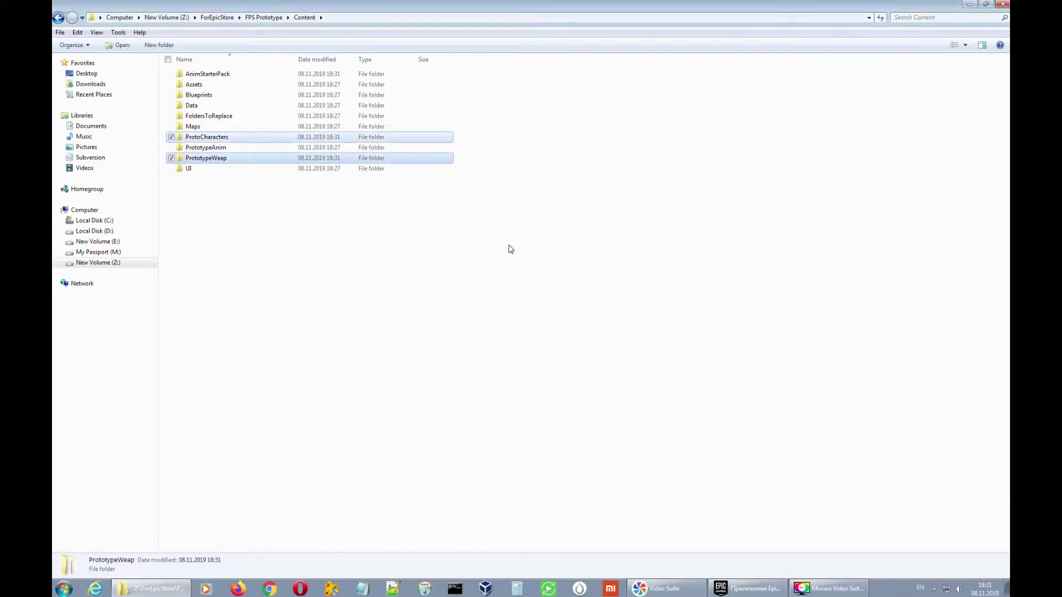
# Choose Switch Unreal Engine version on the FPS Prototype .uproject file.
pyautogui.click(263, 17)
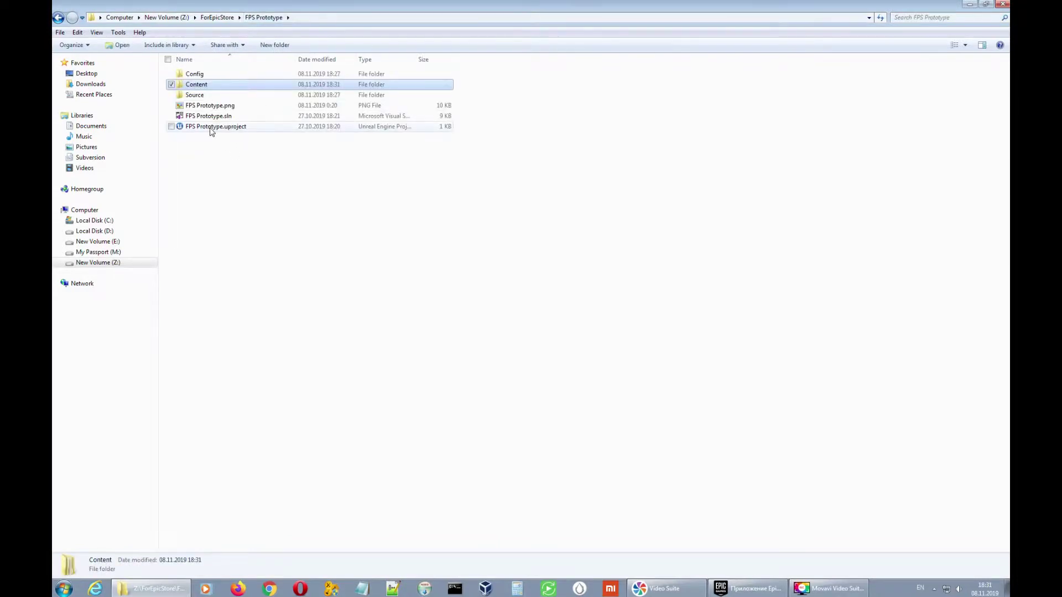
pyautogui.rightClick(210, 127)
pyautogui.click(238, 167)
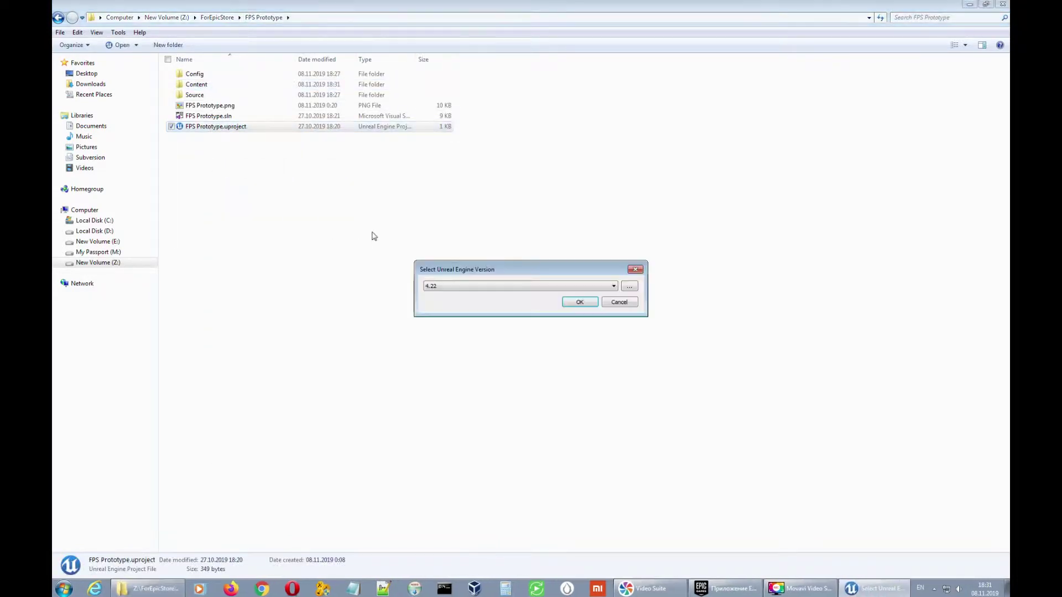
# Close the version dialog, then launch FPS Prototype.uproject and rebuild its missing modules.
pyautogui.click(635, 270)
pyautogui.doubleClick(246, 126)
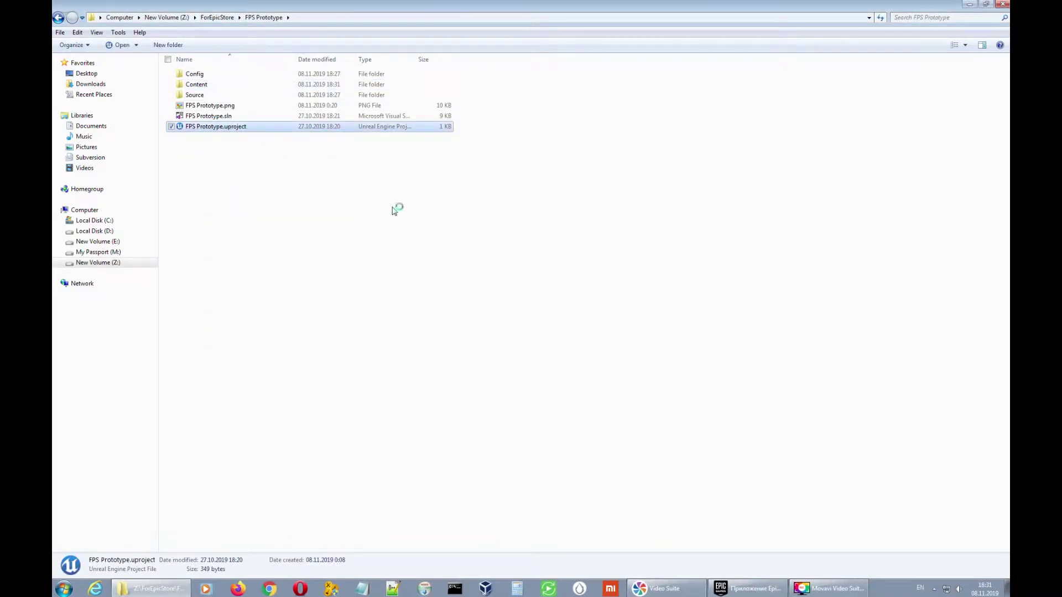
pyautogui.click(578, 346)
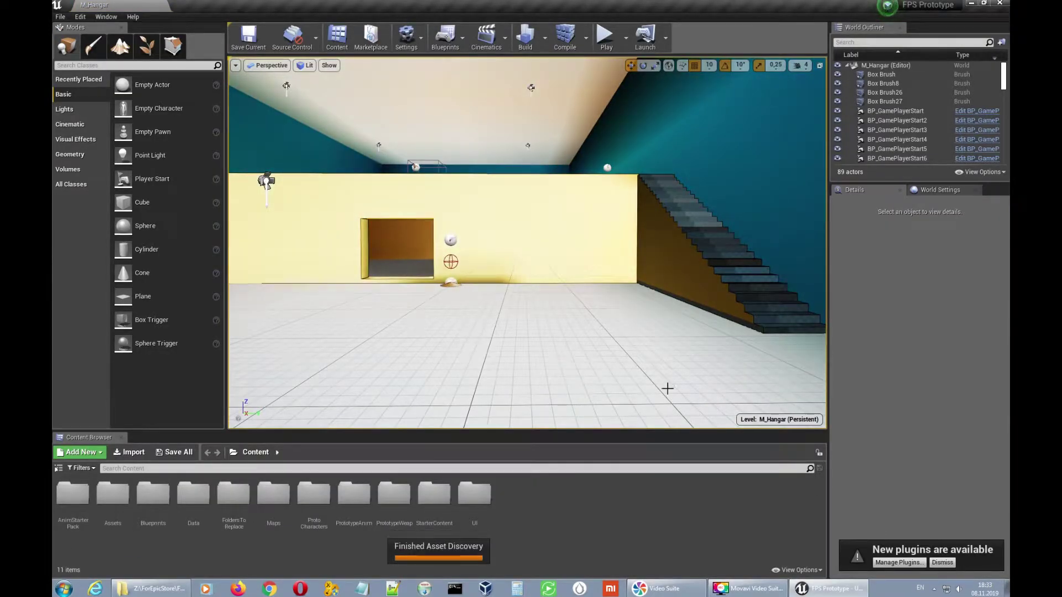
# Dismiss the plugins notice and set Play to a dedicated server with 2 players.
pyautogui.click(952, 564)
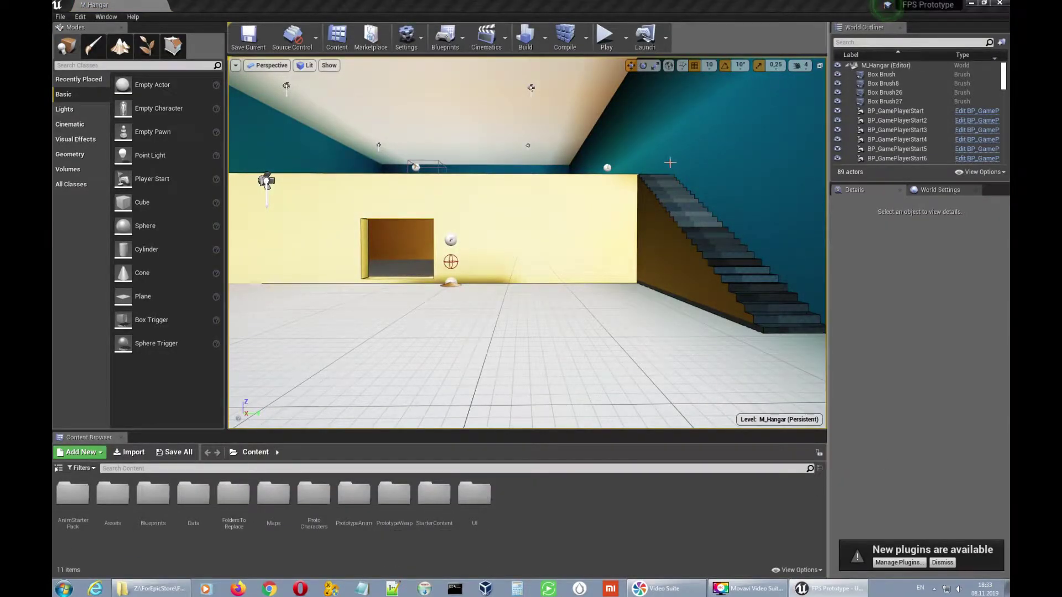
pyautogui.click(626, 39)
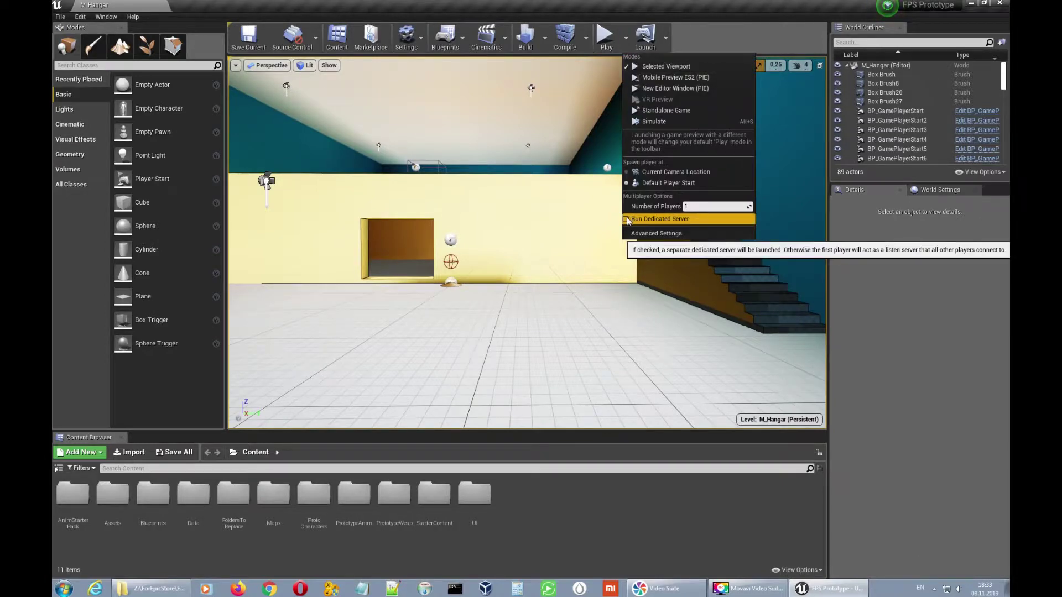
pyautogui.click(684, 221)
pyautogui.click(734, 206)
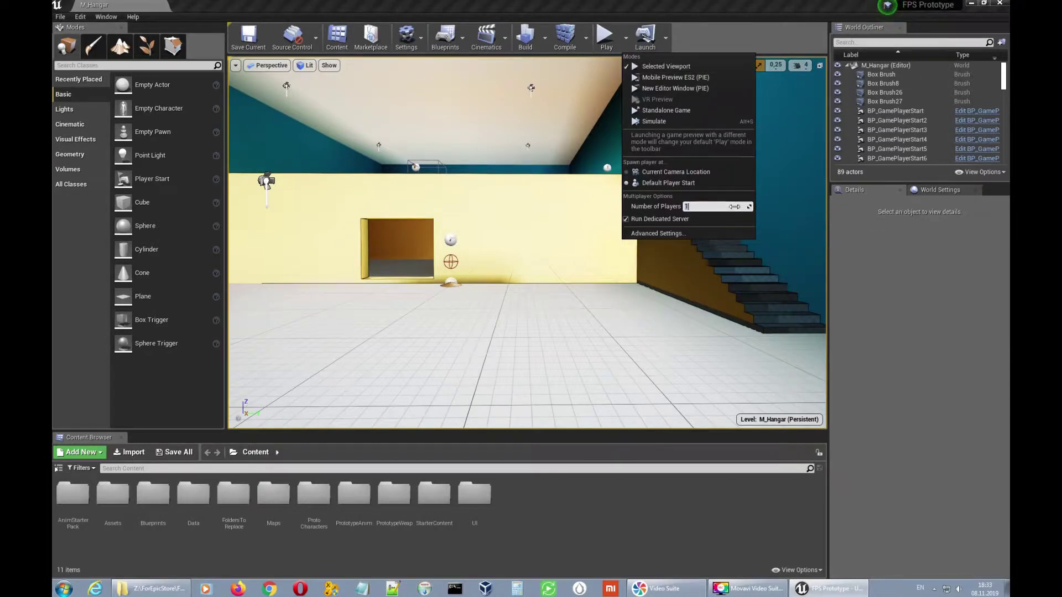
pyautogui.write('2')
# Launch two PIE client windows, arrange them, and toggle Client 2 to Team B and back.
pyautogui.click(678, 88)
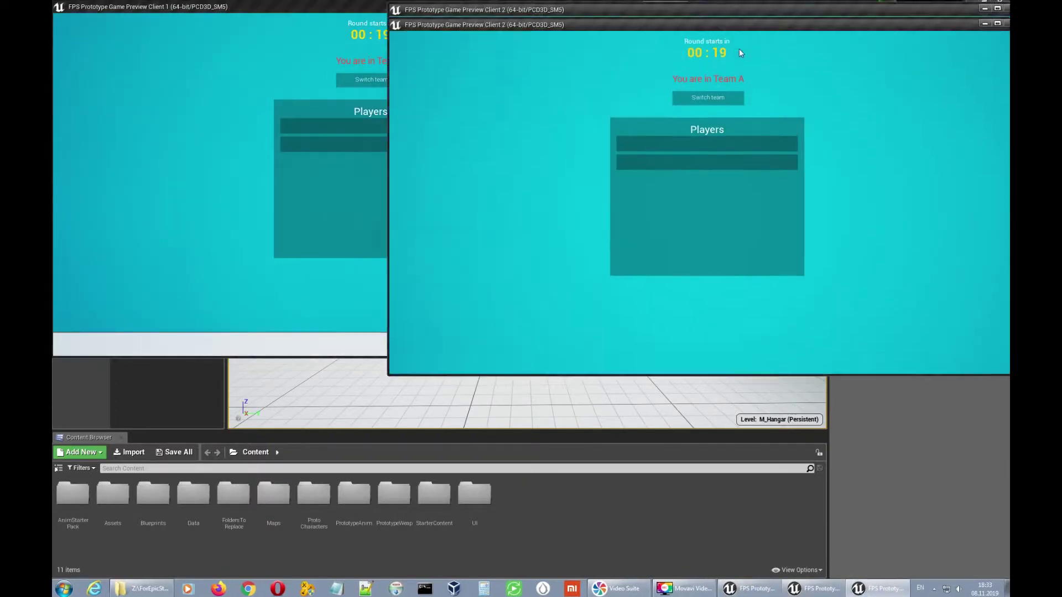
pyautogui.moveTo(739, 25); pyautogui.dragTo(717, 223)
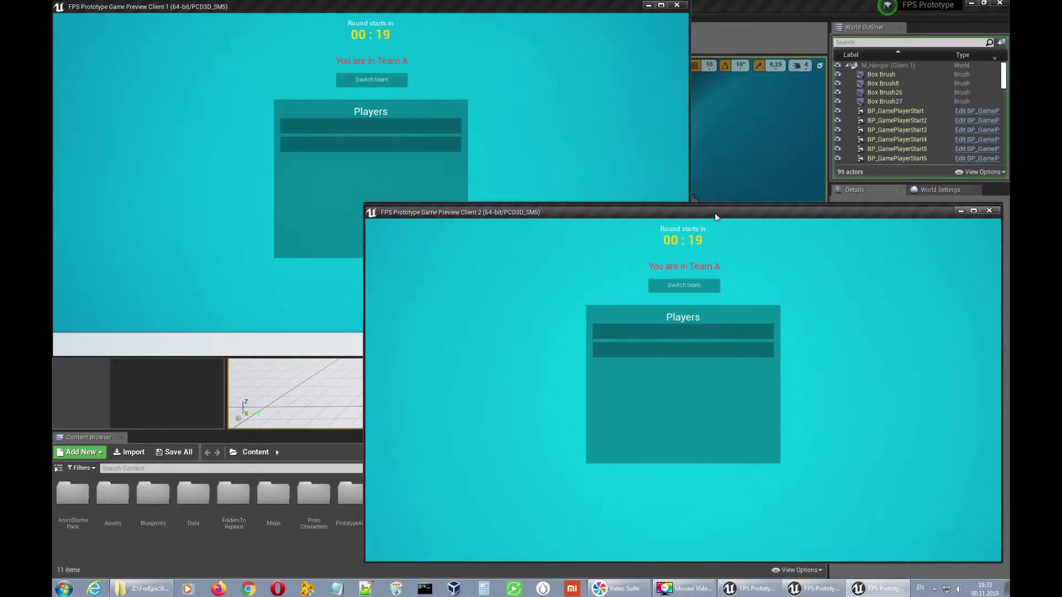
pyautogui.click(522, 10)
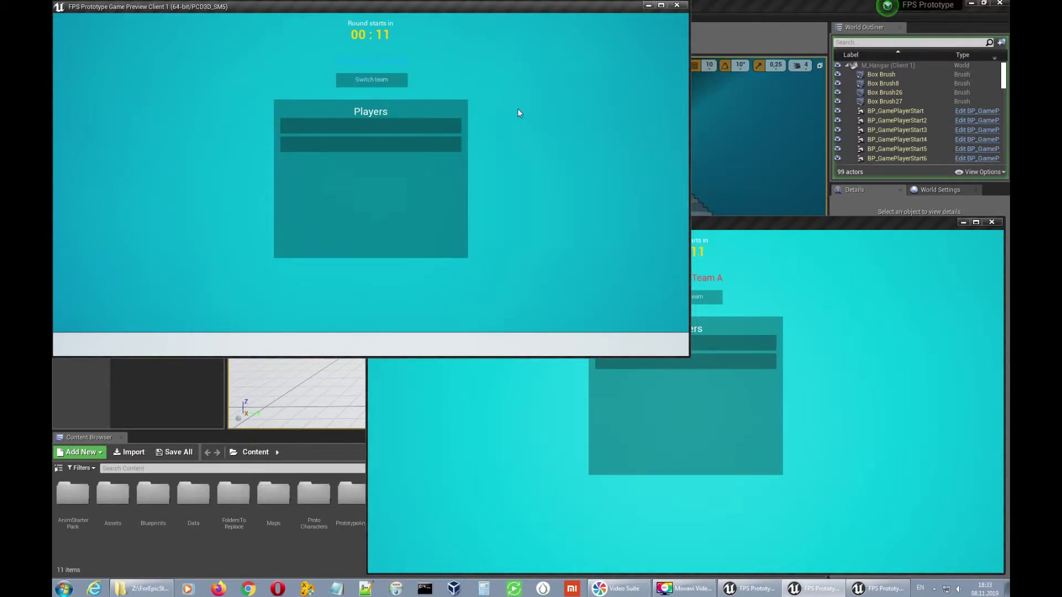
pyautogui.click(754, 226)
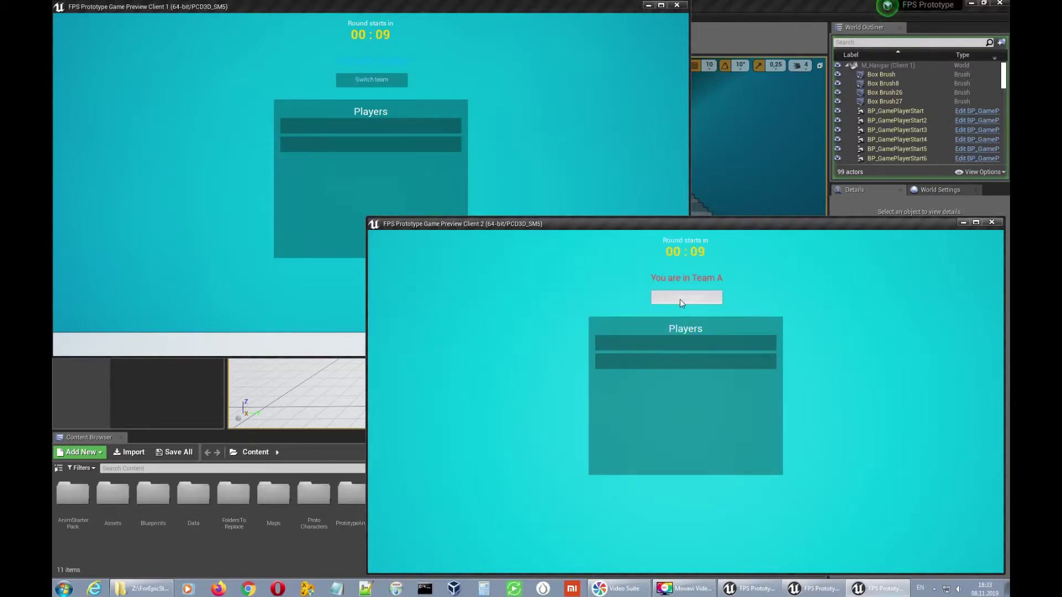
pyautogui.click(713, 297)
pyautogui.click(658, 299)
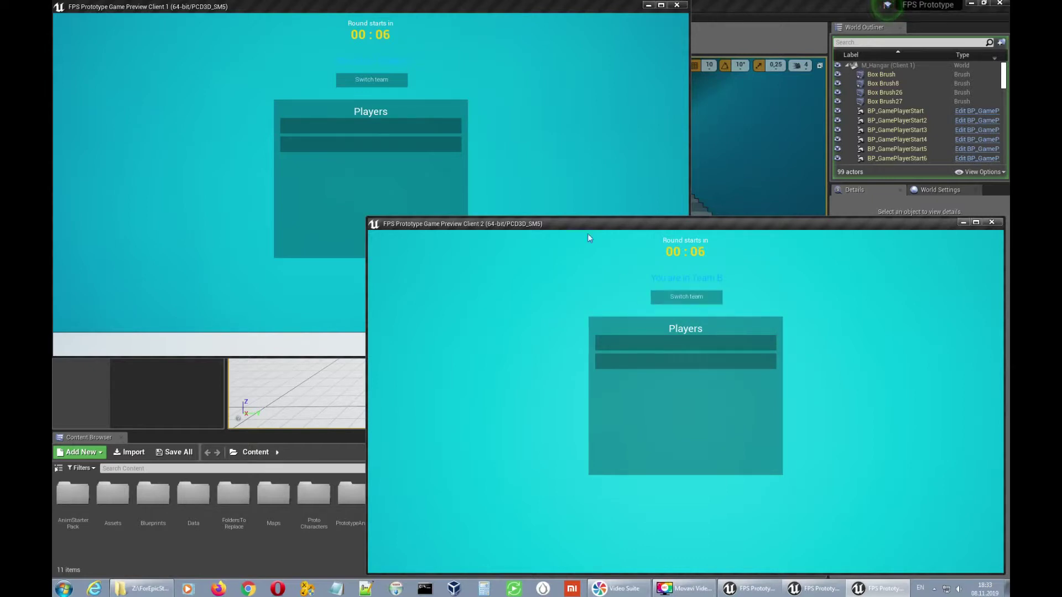
pyautogui.click(539, 114)
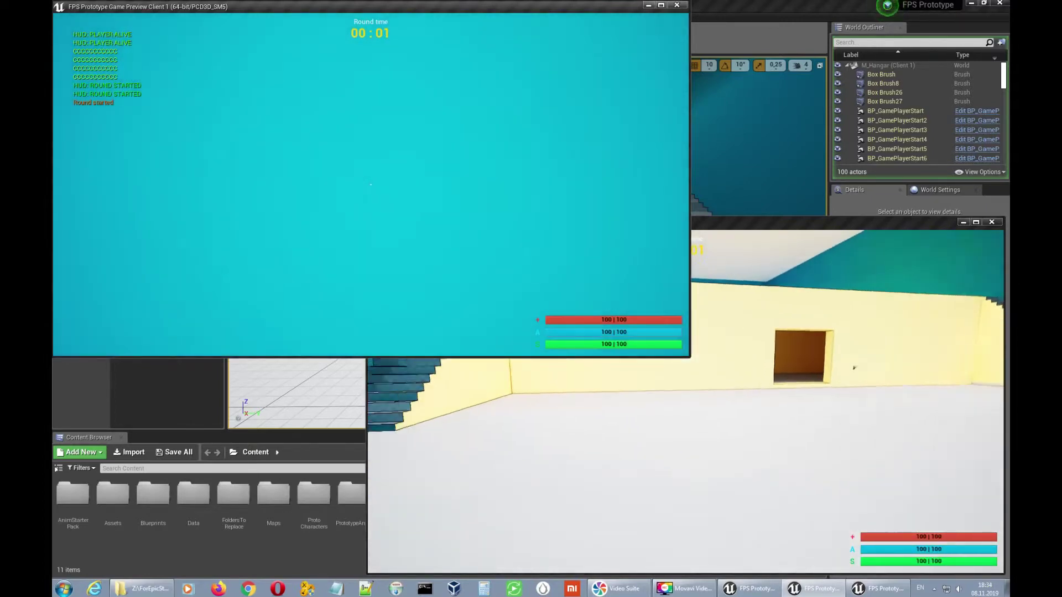
# In Client 1, sprint toward the yellow room and shoot Client 2 with the Secondary weapon.
pyautogui.hotkey('alt', 'Tab')
pyautogui.click(590, 118)
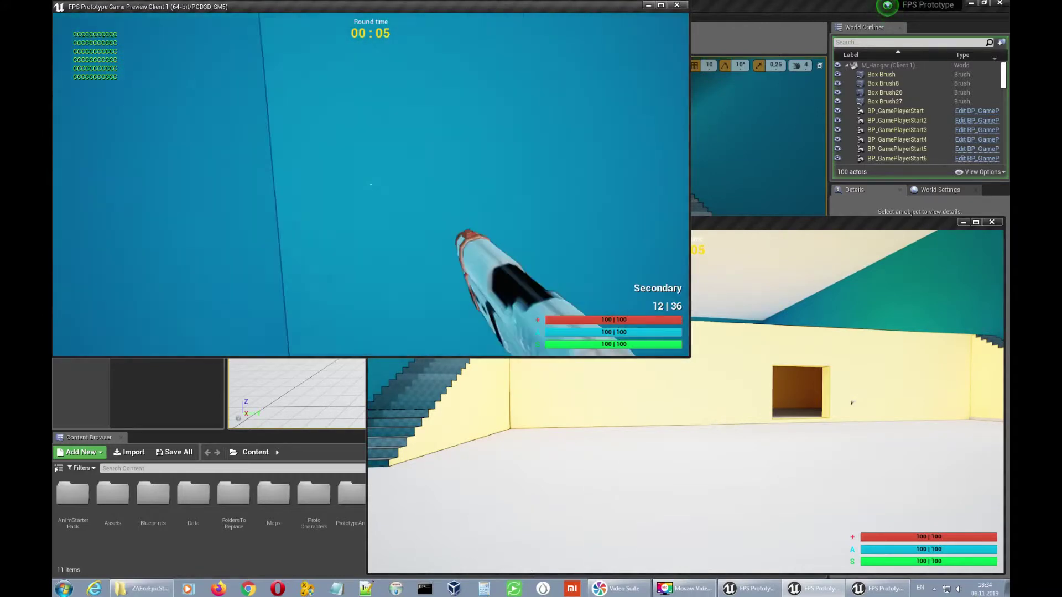
pyautogui.hotkey('shift', 'w')
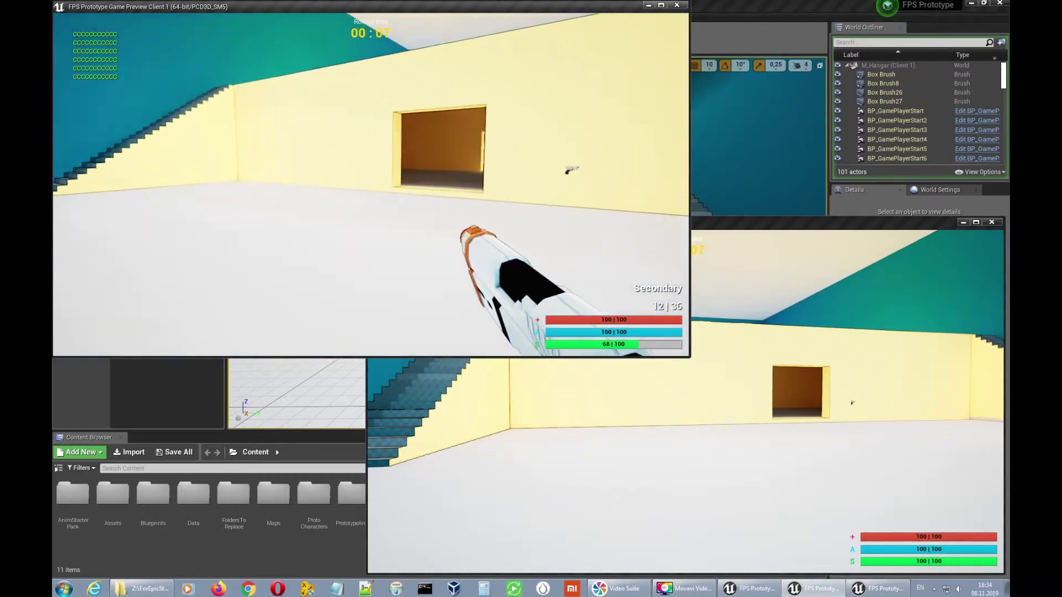
pyautogui.click(371, 184)
pyautogui.click(370, 184)
pyautogui.click(371, 184)
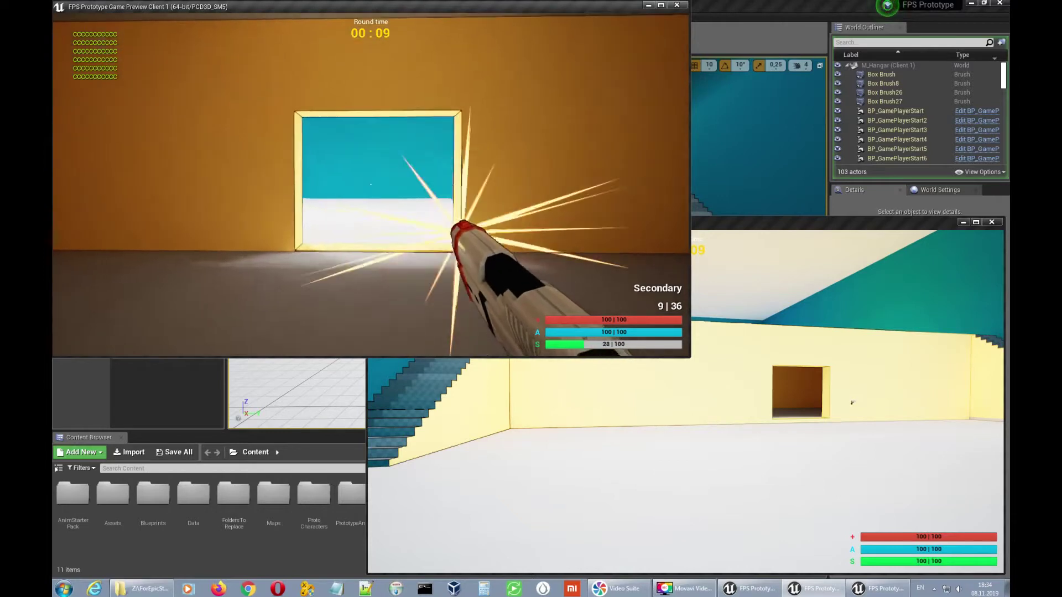
pyautogui.click(371, 184)
pyautogui.click(371, 184)
pyautogui.click(370, 184)
pyautogui.click(370, 184)
pyautogui.click(370, 185)
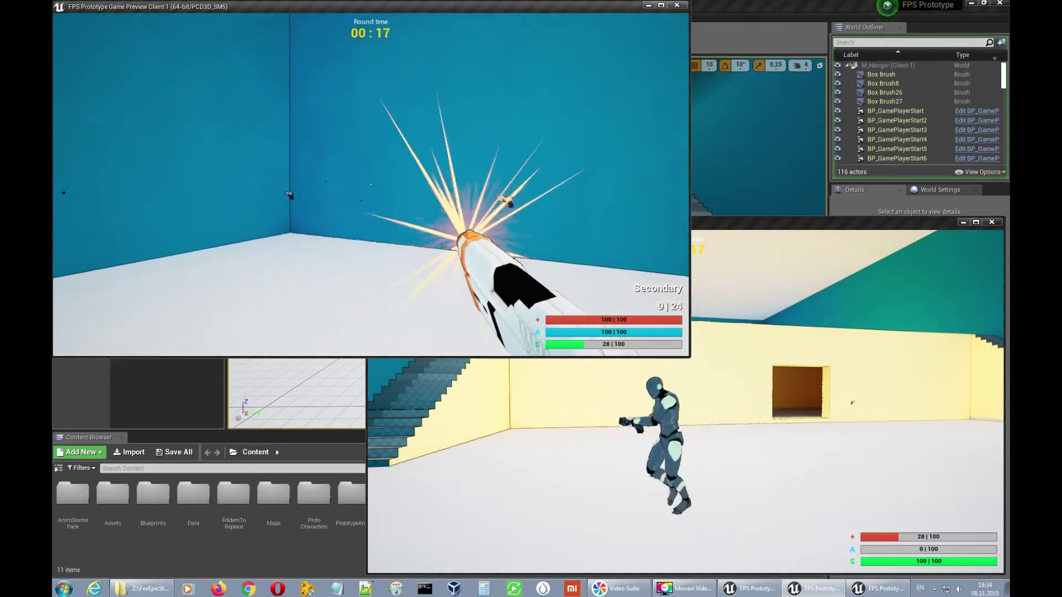
pyautogui.click(371, 184)
pyautogui.click(370, 184)
pyautogui.click(370, 184)
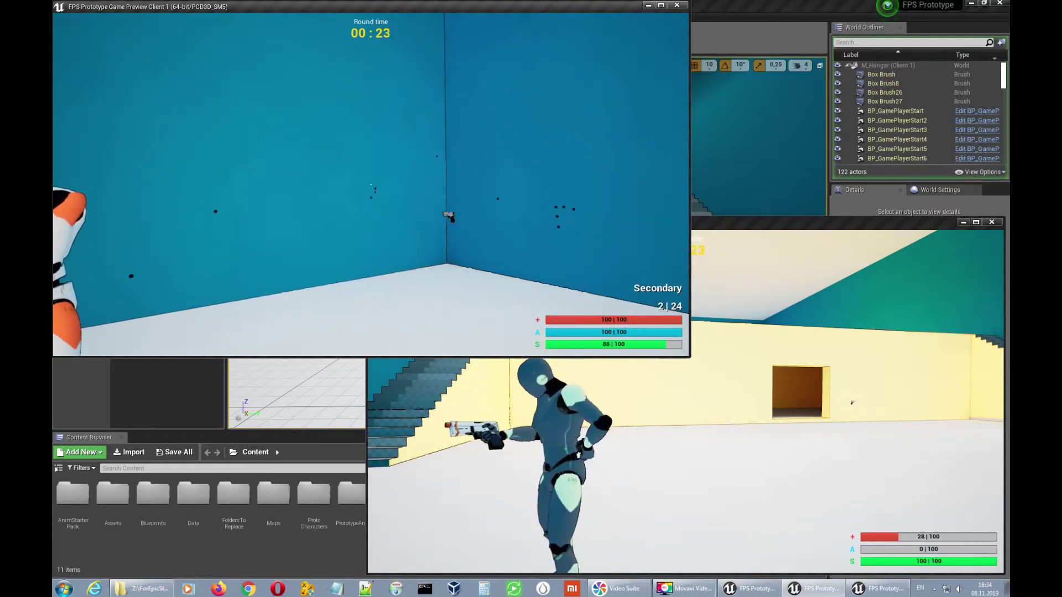
# Reload Client 1's weapon, fire once, and walk toward the orange doorway.
pyautogui.press('r')
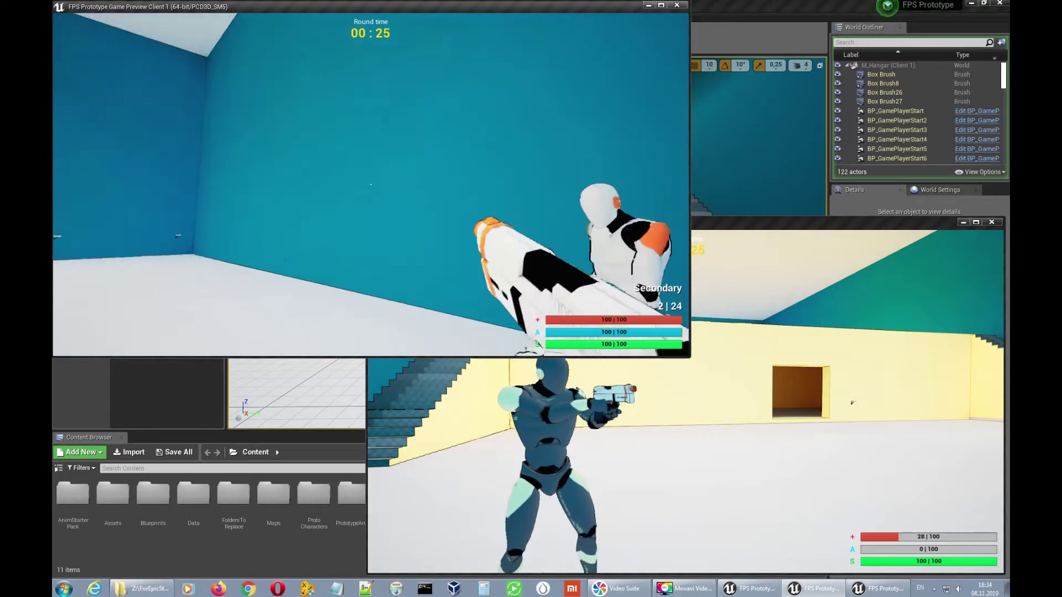
pyautogui.click(371, 184)
pyautogui.press('w')
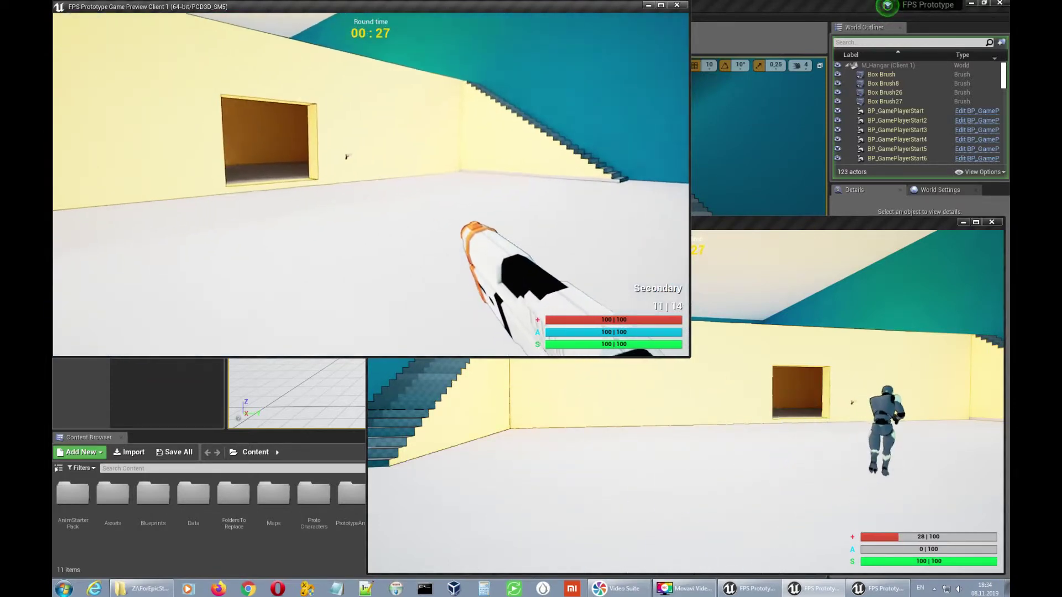
pyautogui.press('w')
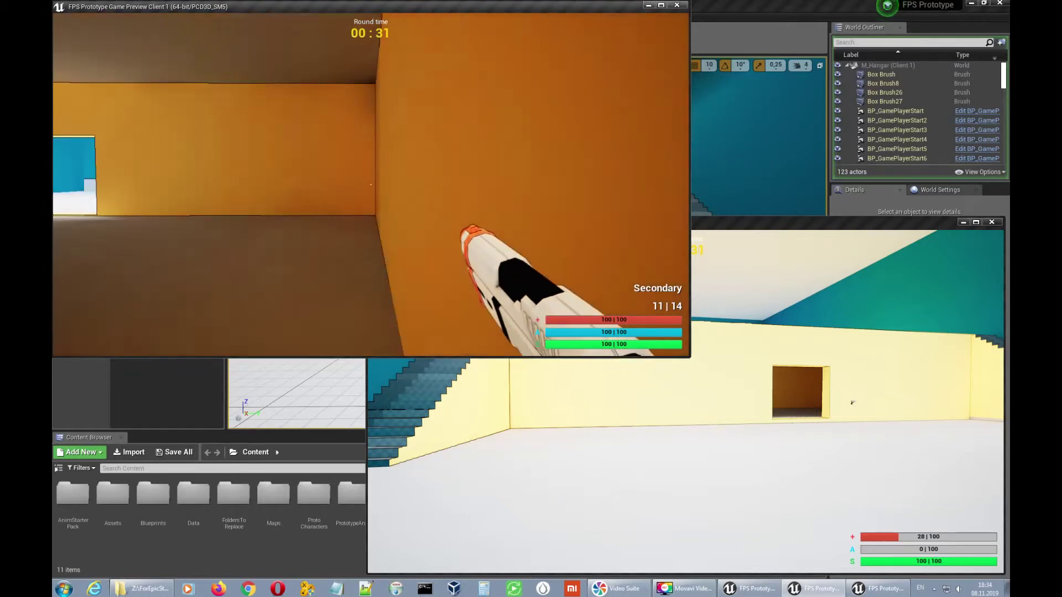
# Switch Client 1 to the Main weapon, shoot Client 2 in the blue room, and reload.
pyautogui.press('1')
pyautogui.press('w')
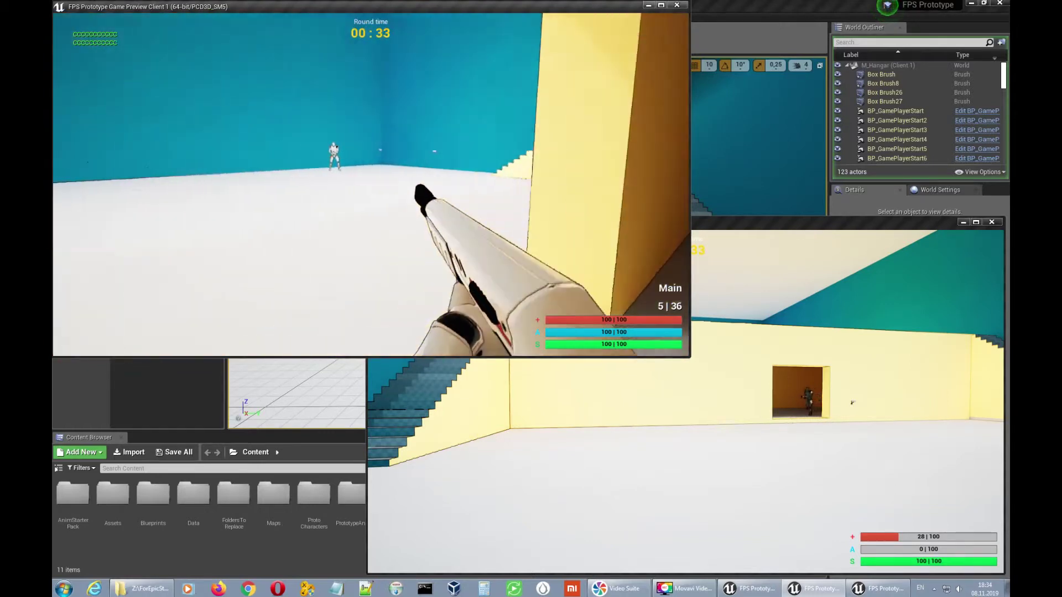
pyautogui.click(370, 184)
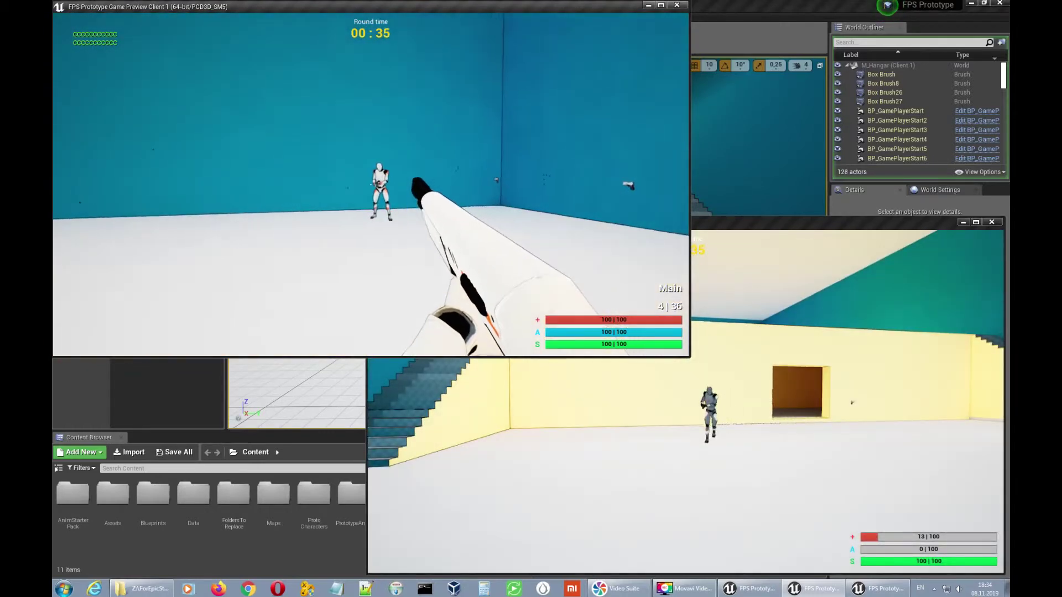
pyautogui.click(370, 184)
pyautogui.click(371, 185)
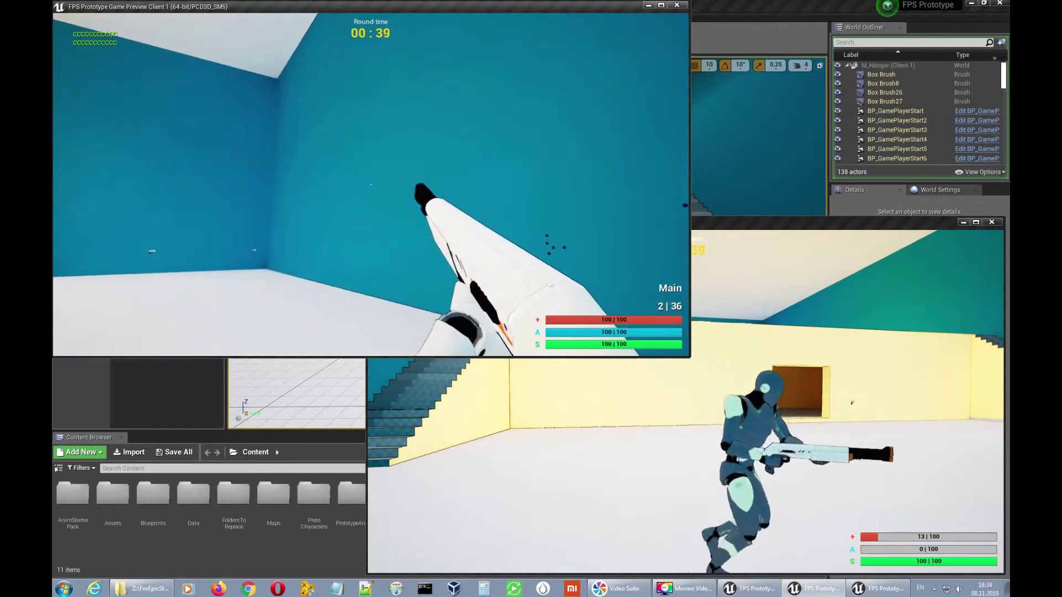
pyautogui.click(370, 184)
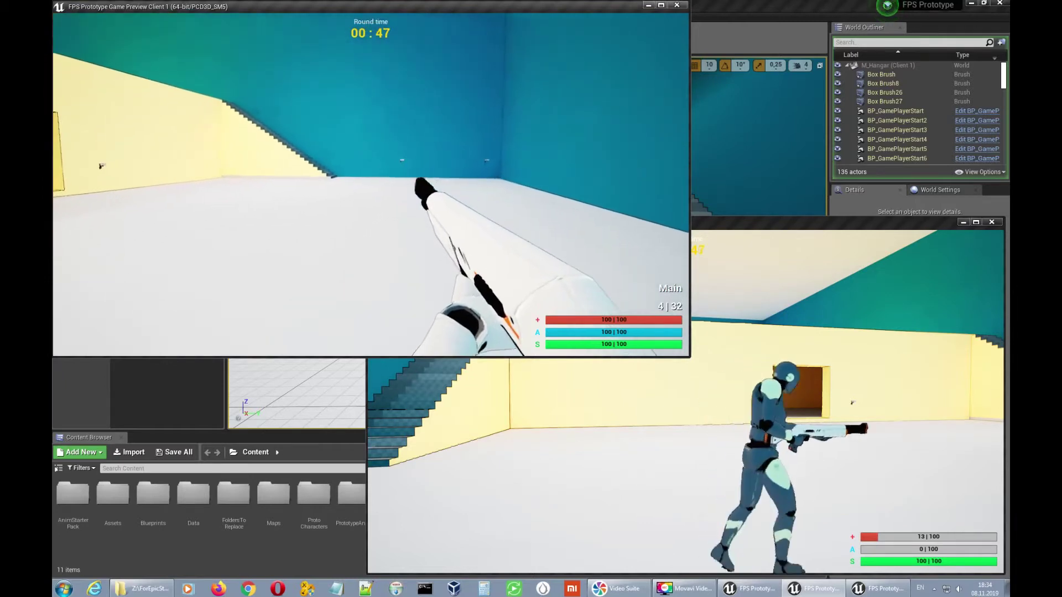
pyautogui.click(371, 184)
pyautogui.click(371, 184)
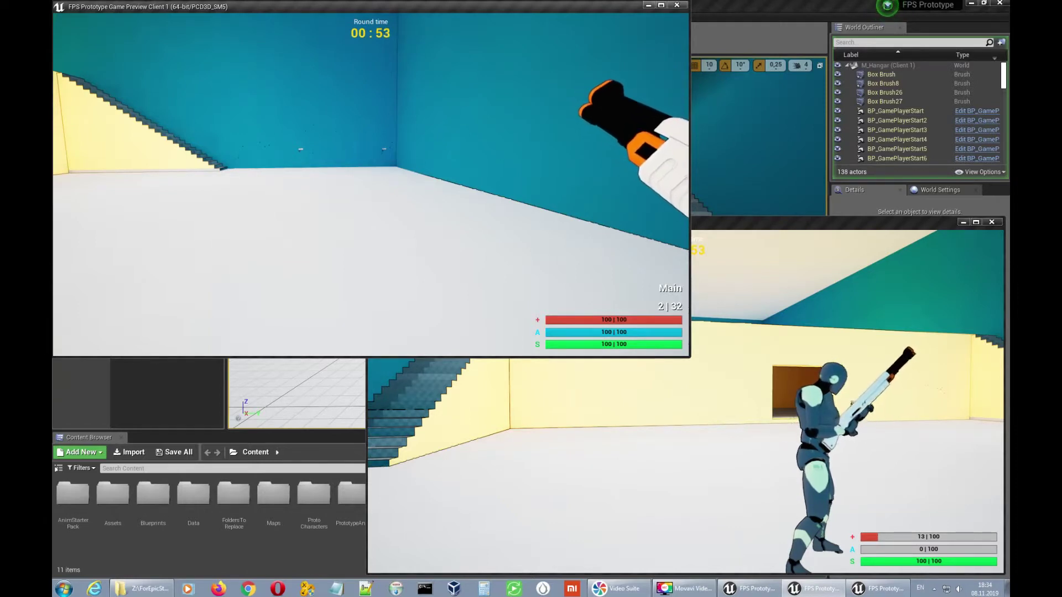
pyautogui.press('r')
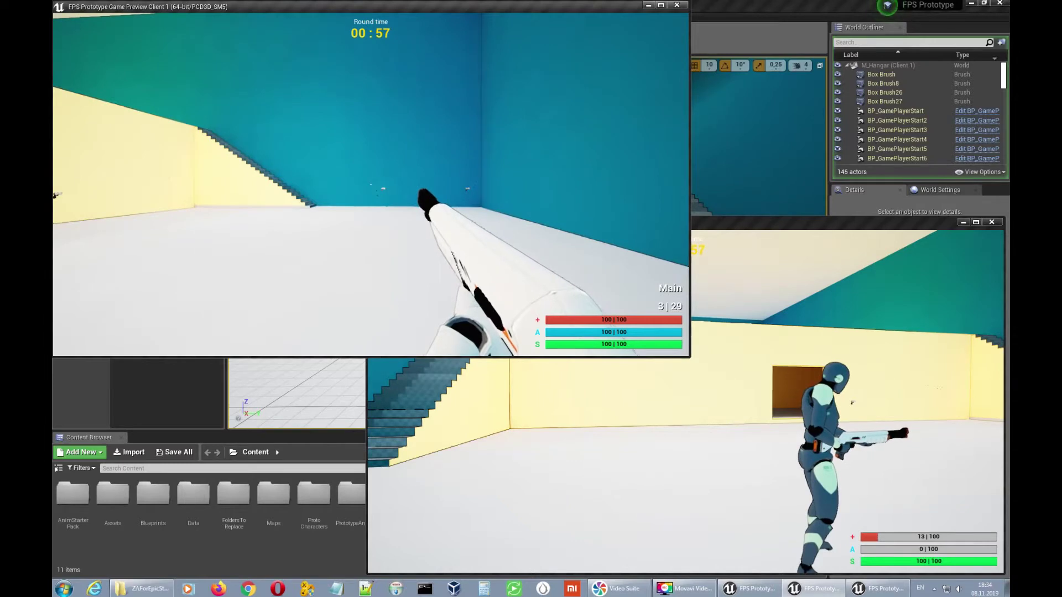
pyautogui.hotkey('alt', 'Tab')
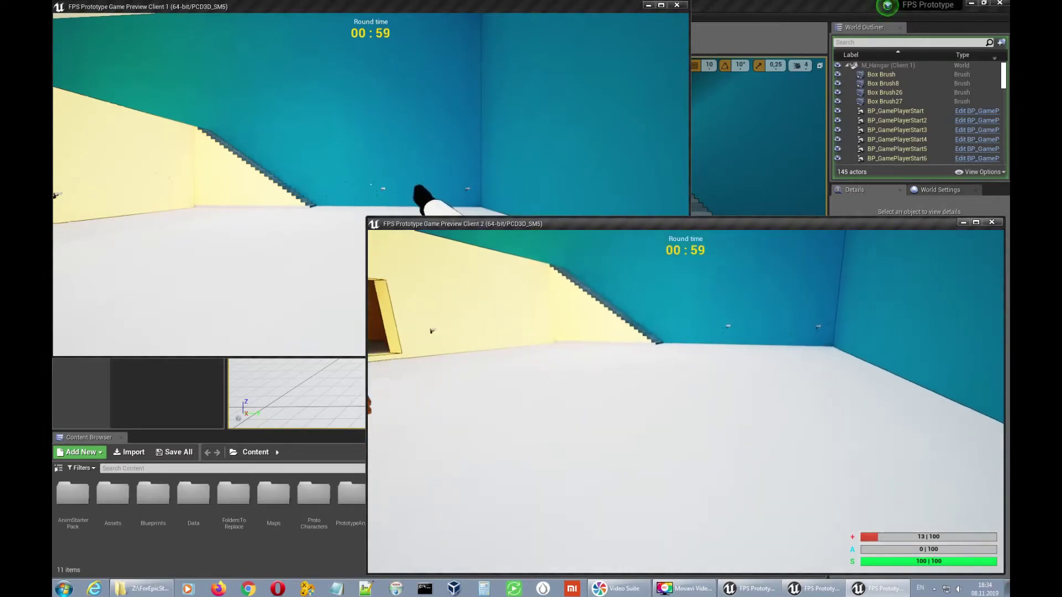
# Sprint Client 2 over the stairs and across the yellow area toward the enemy.
pyautogui.hotkey('shift', 'w')
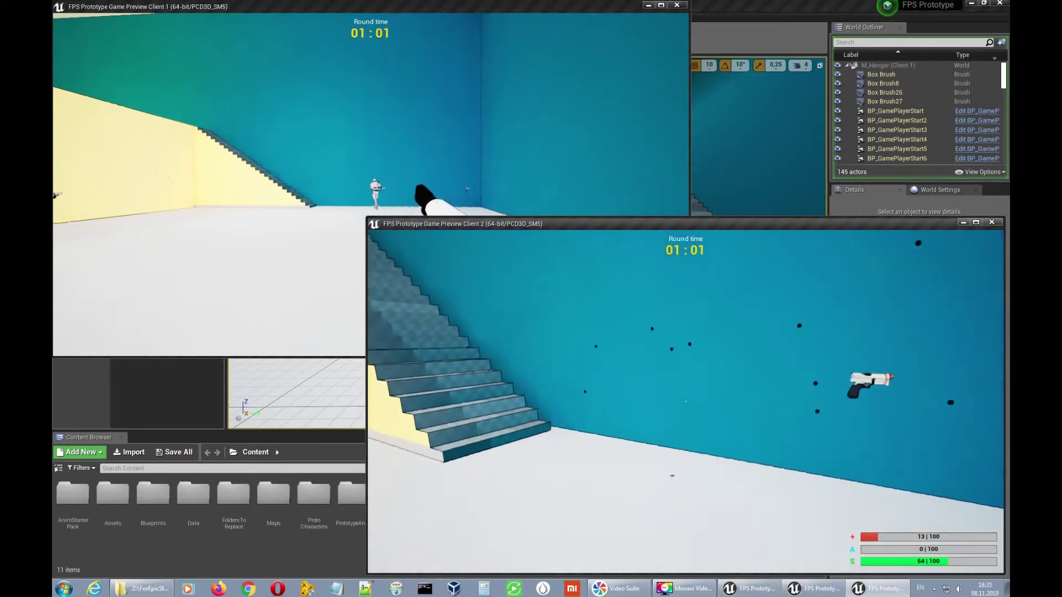
pyautogui.hotkey('shift', 'w')
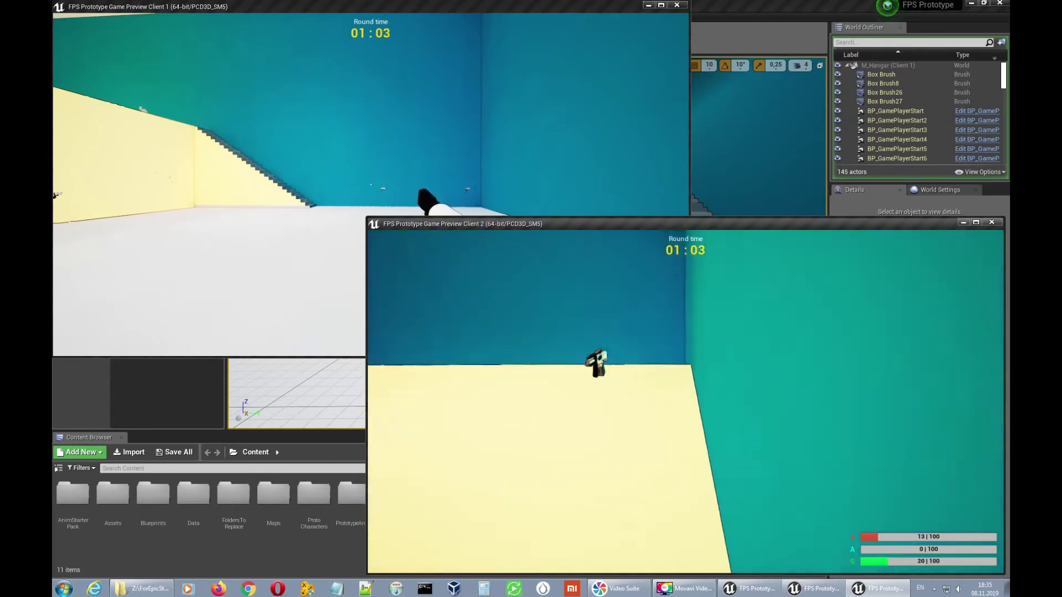
pyautogui.hotkey('shift', 'w')
pyautogui.press('w')
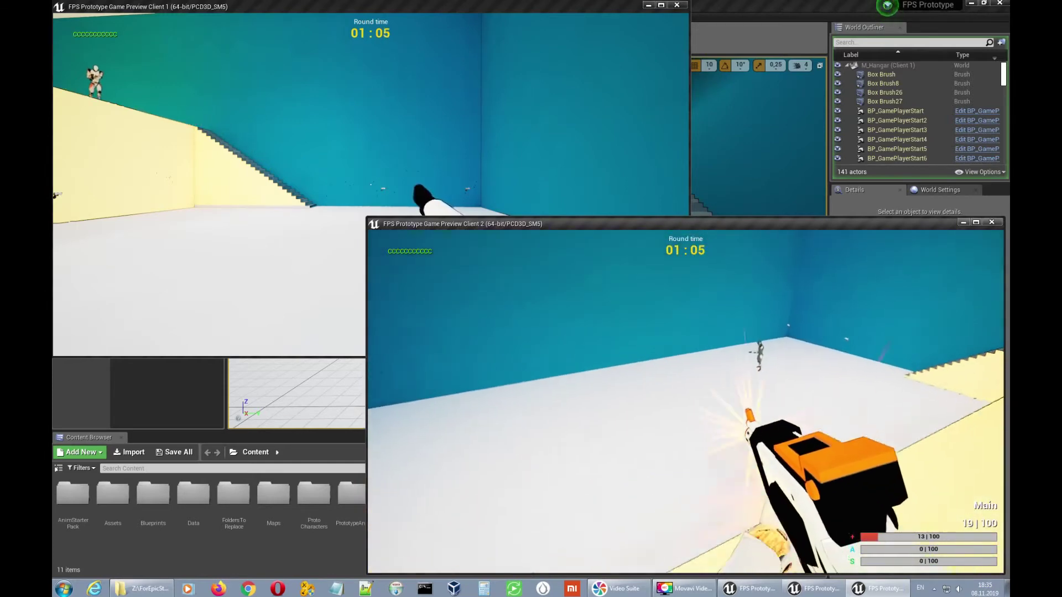
pyautogui.press('w')
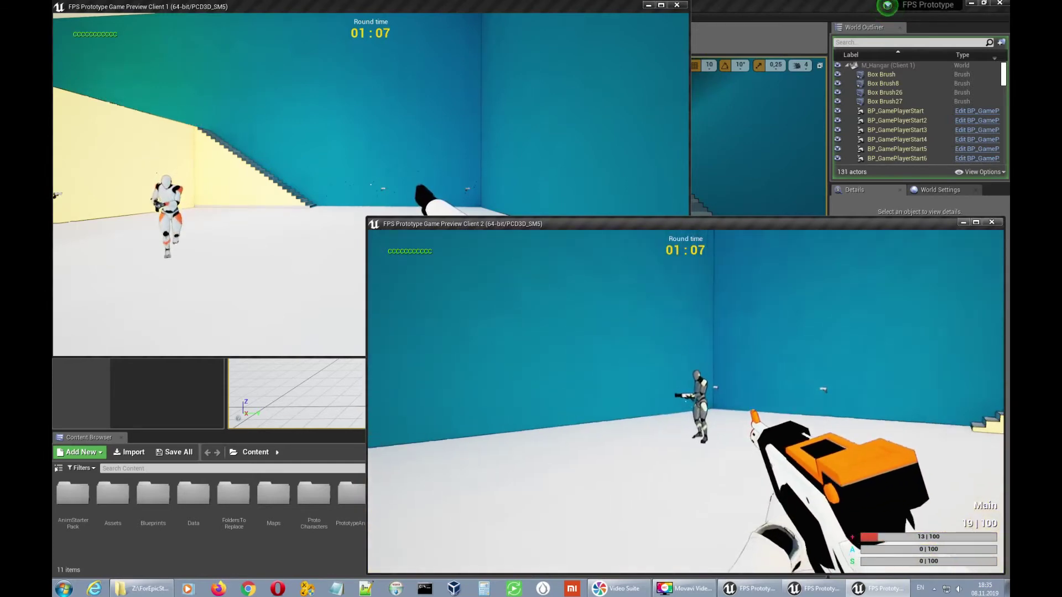
# Fire Client 2's rifle repeatedly at the enemy, then reload on the stairs.
pyautogui.click(686, 402)
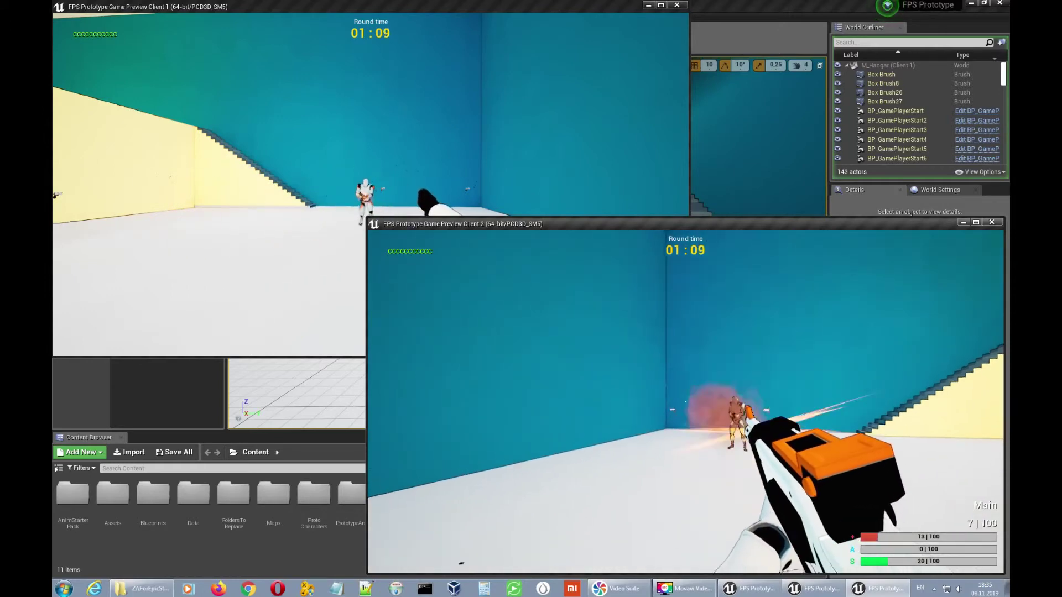
pyautogui.click(686, 402)
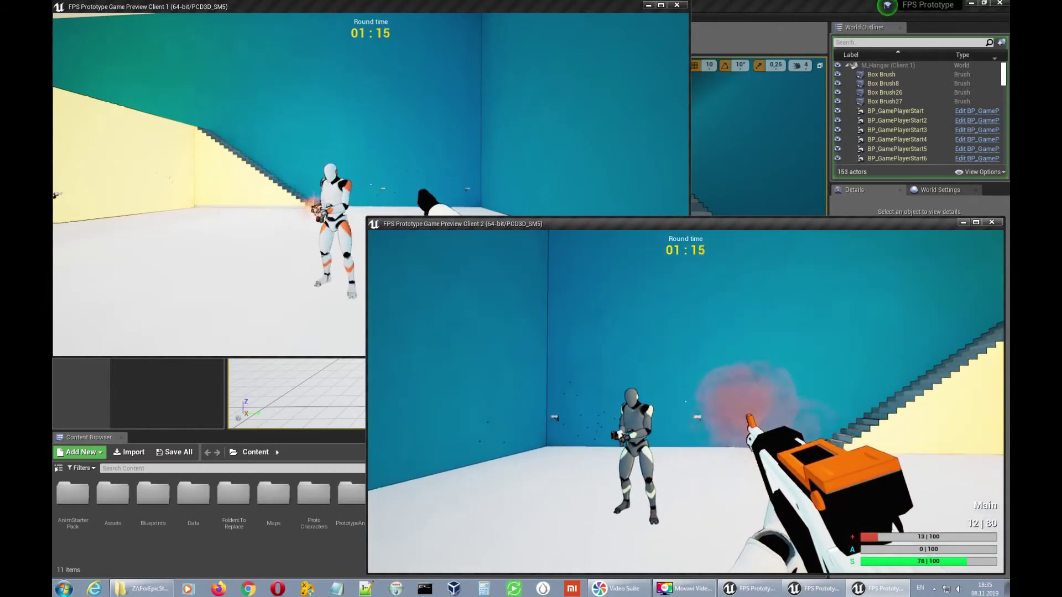
pyautogui.click(686, 402)
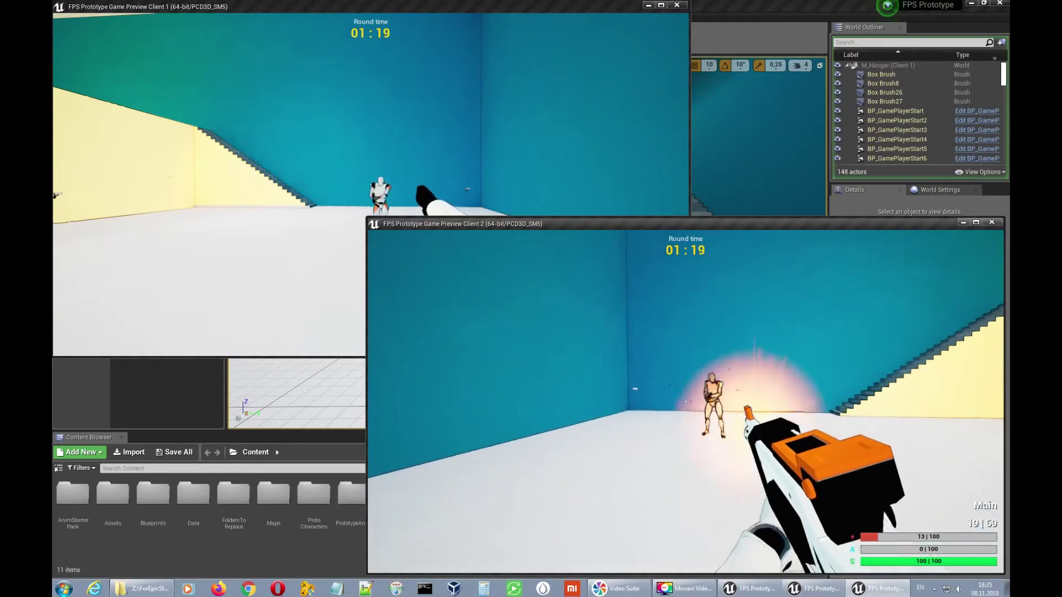
pyautogui.click(686, 402)
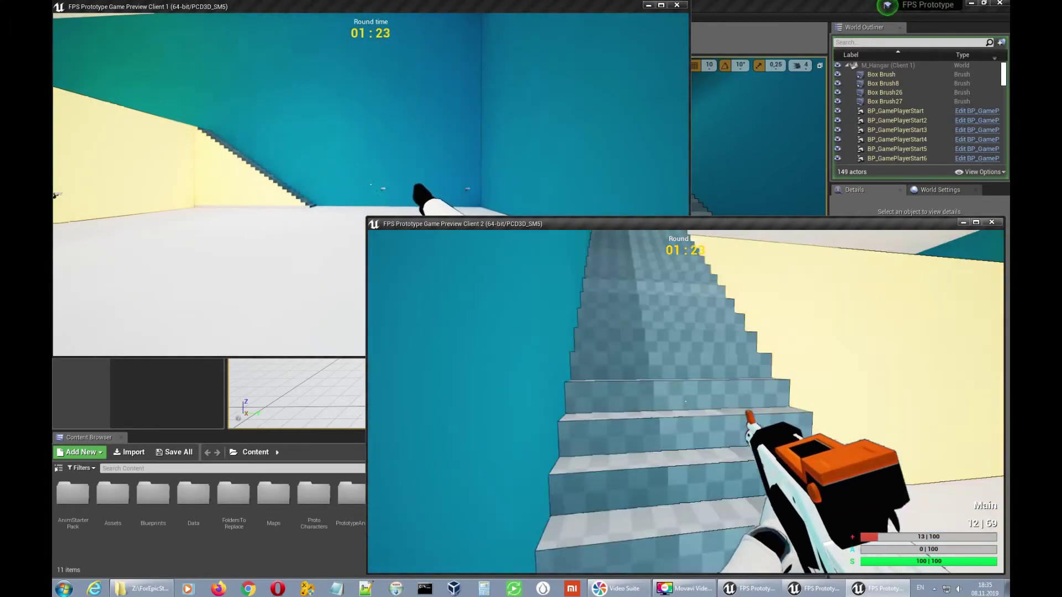
pyautogui.click(686, 402)
pyautogui.click(686, 403)
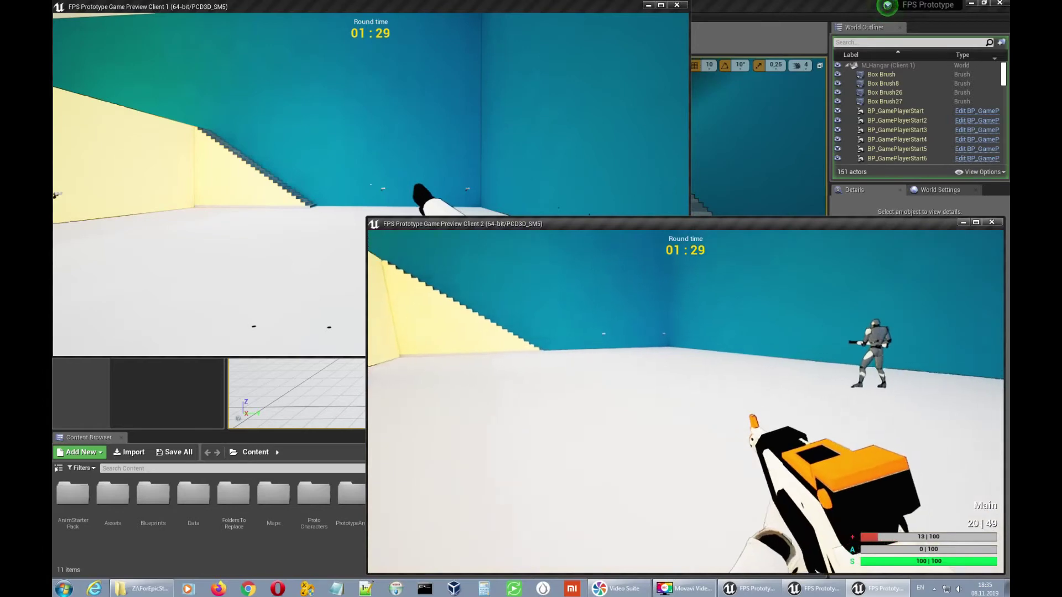
pyautogui.click(686, 402)
pyautogui.click(685, 402)
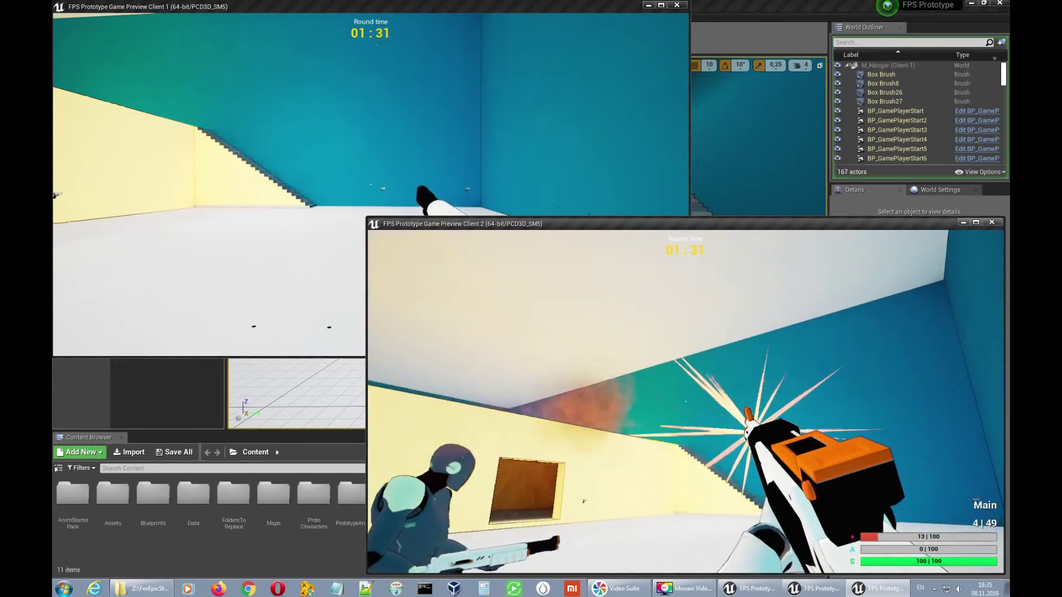
pyautogui.press('r')
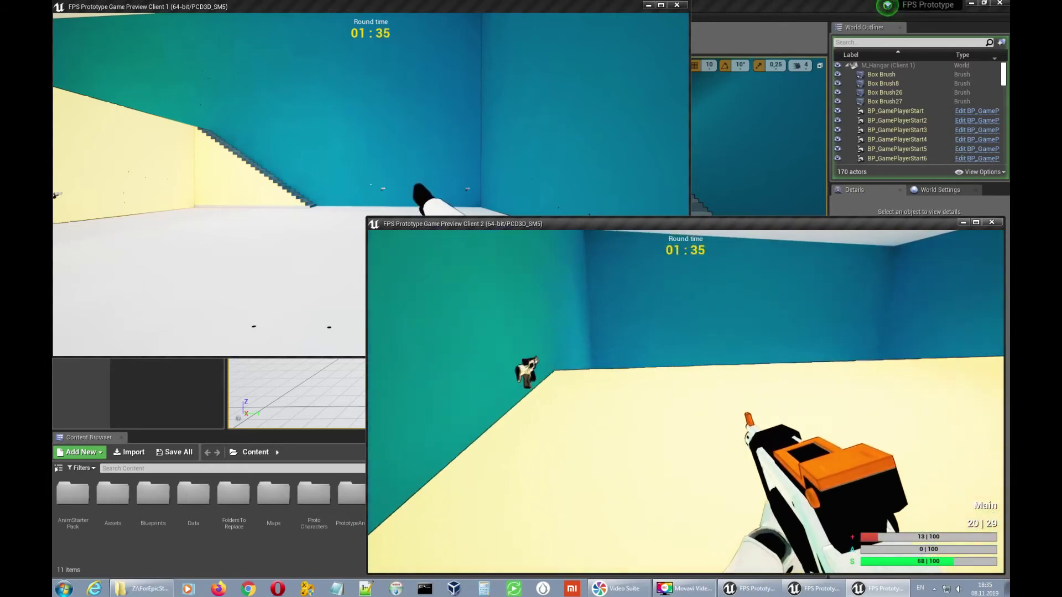
# In Client 2, pick up the rifle from the floor and fire it at the enemy.
pyautogui.press('2')
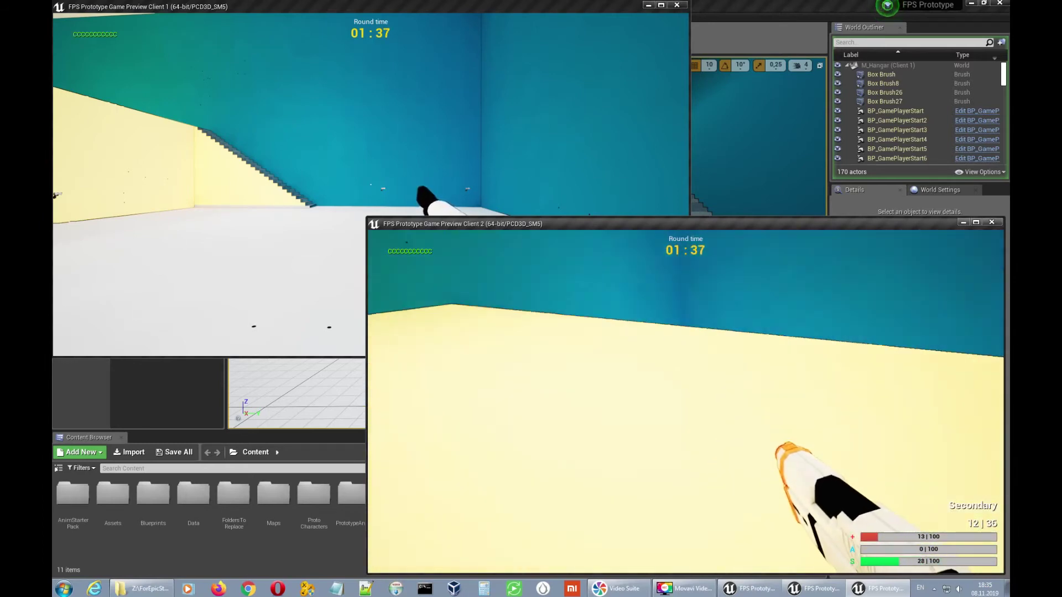
pyautogui.press('e')
pyautogui.click(686, 402)
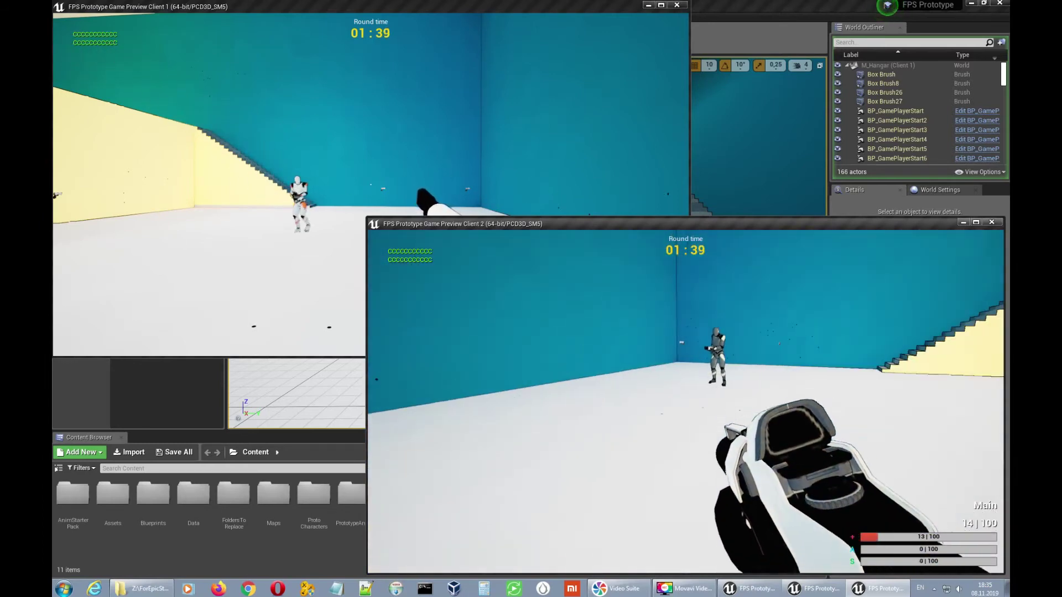
# Walk into the yellow room and shoot Client 1 dead with the Secondary pistol.
pyautogui.press('w')
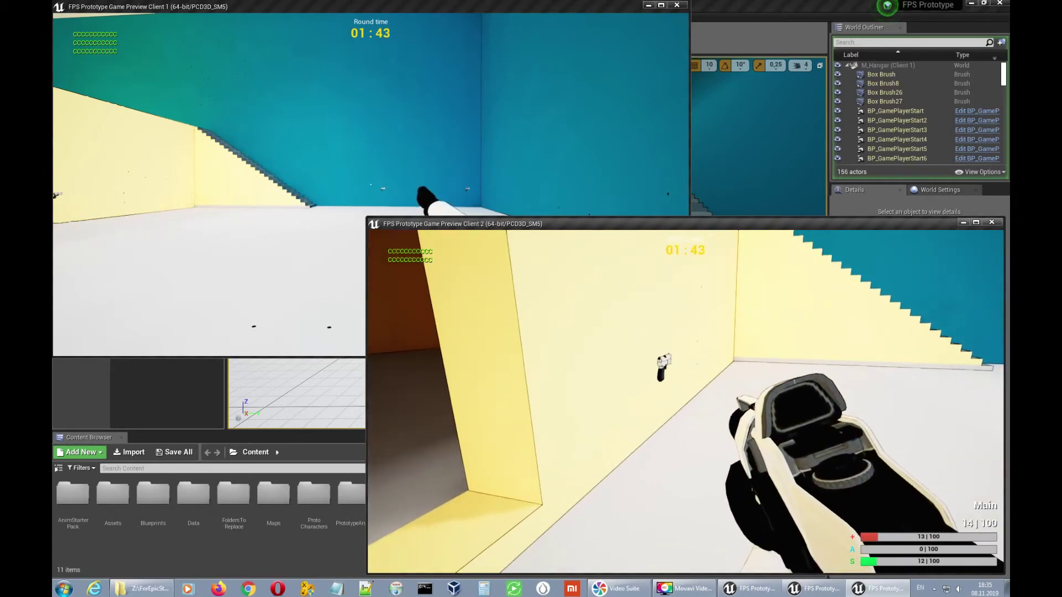
pyautogui.press('2')
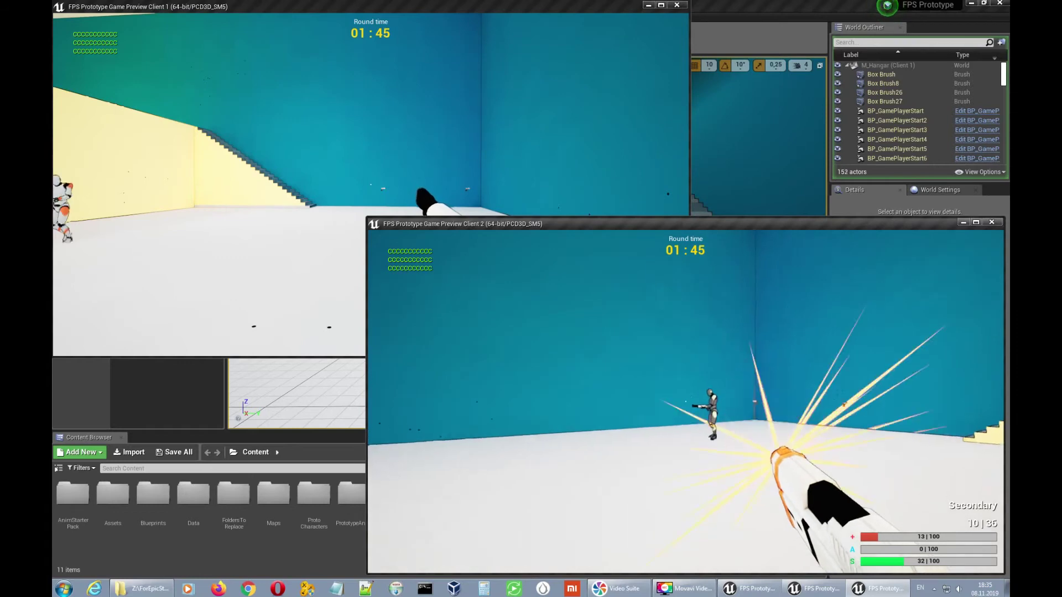
pyautogui.click(685, 401)
pyautogui.click(686, 402)
pyautogui.click(686, 401)
pyautogui.click(685, 402)
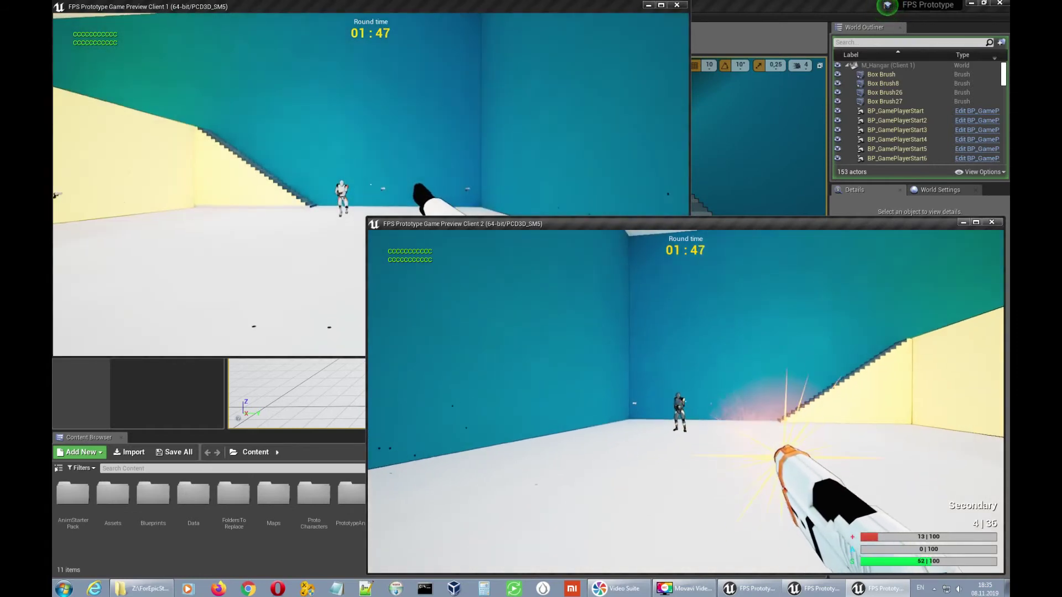
pyautogui.click(686, 401)
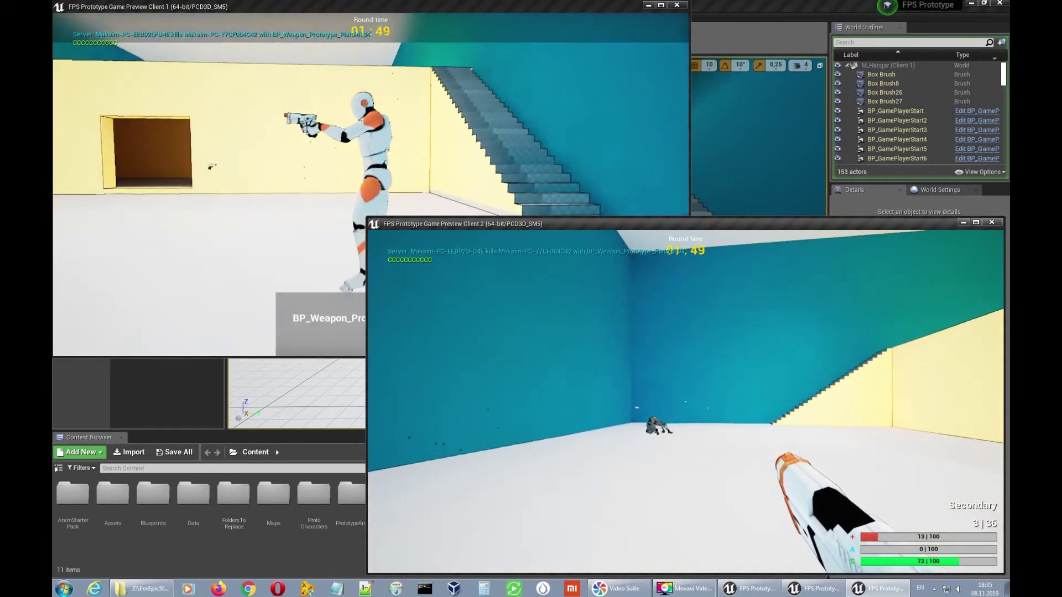
pyautogui.hotkey('alt', 'Tab')
pyautogui.click(677, 521)
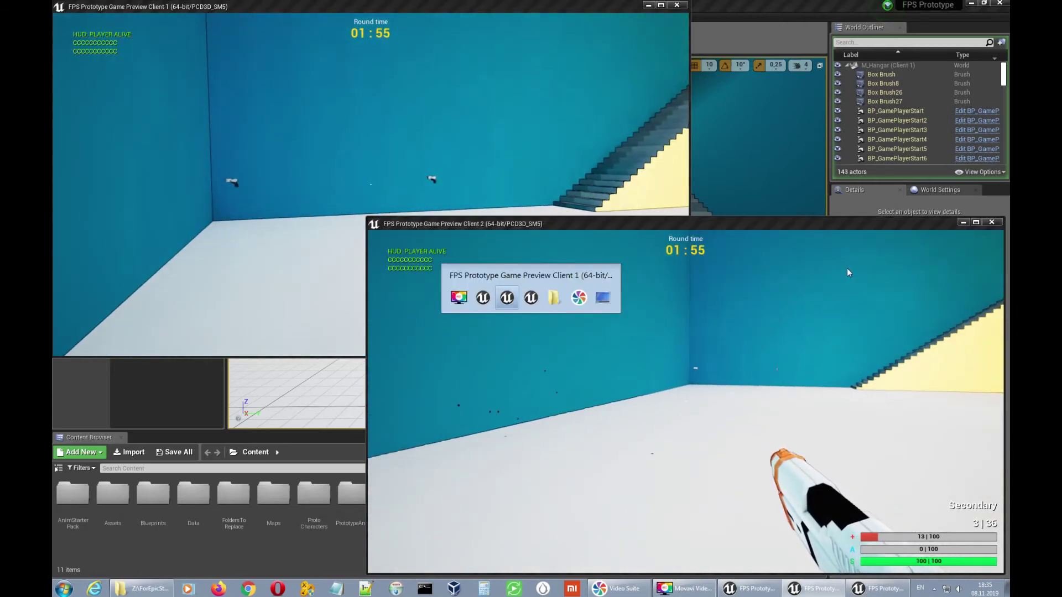
# As Client 1, run upstairs into the orange room, kill Client 2 with the assault rifle, then reload.
pyautogui.hotkey('alt', 'Tab')
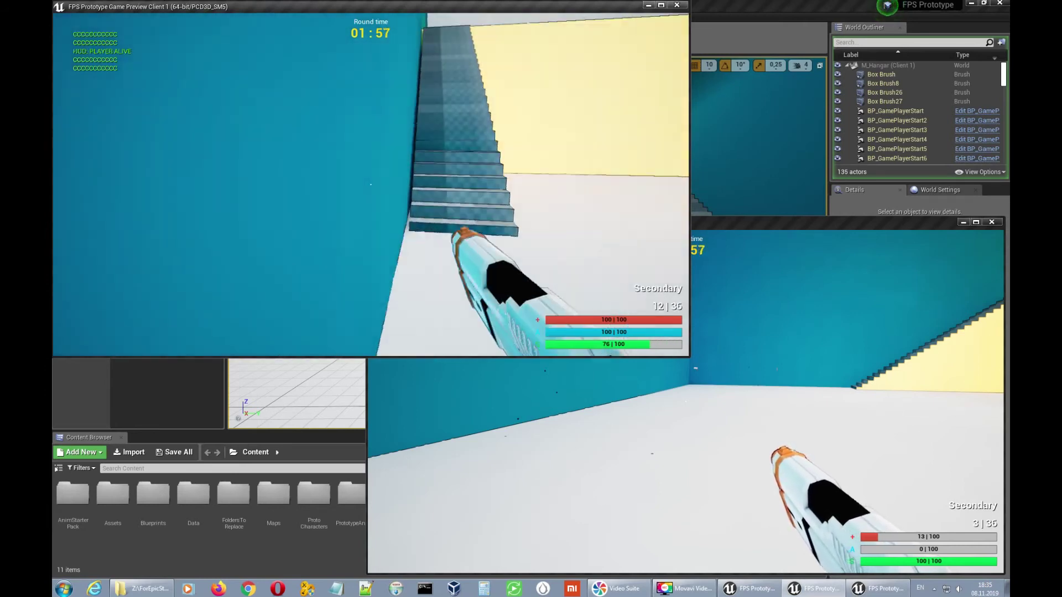
pyautogui.hotkey('shift', 'w')
pyautogui.hotkey('shift', 'w')
pyautogui.moveTo(370, 184)
pyautogui.press('w')
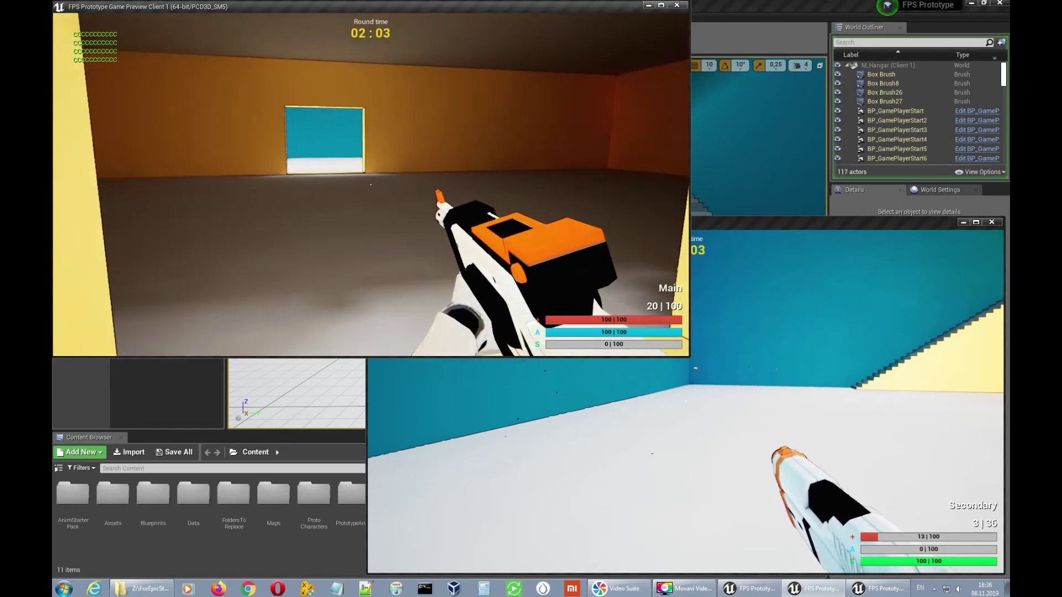
pyautogui.press('w')
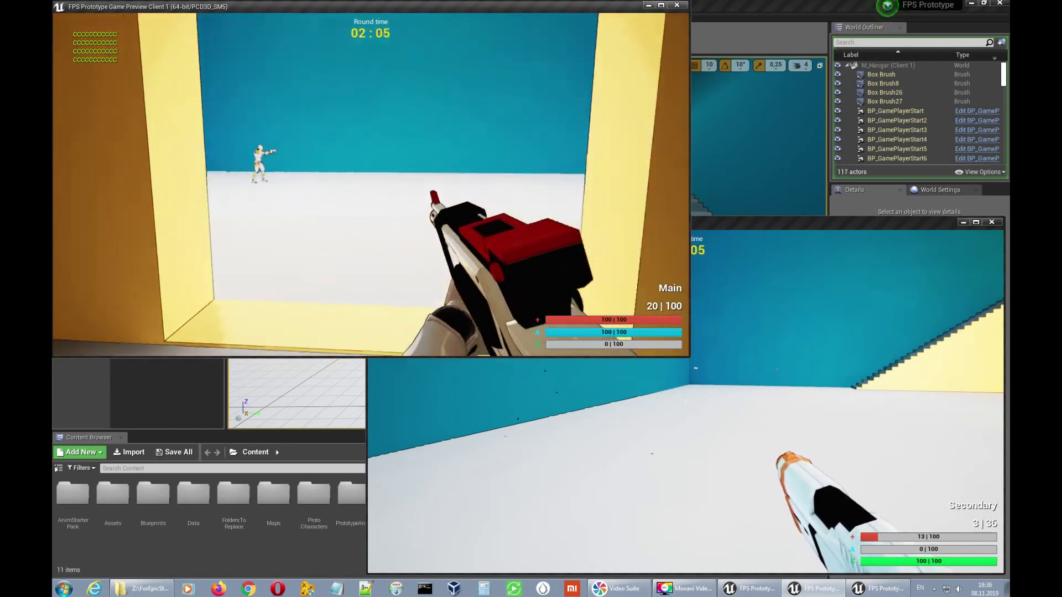
pyautogui.click(370, 184)
pyautogui.click(371, 184)
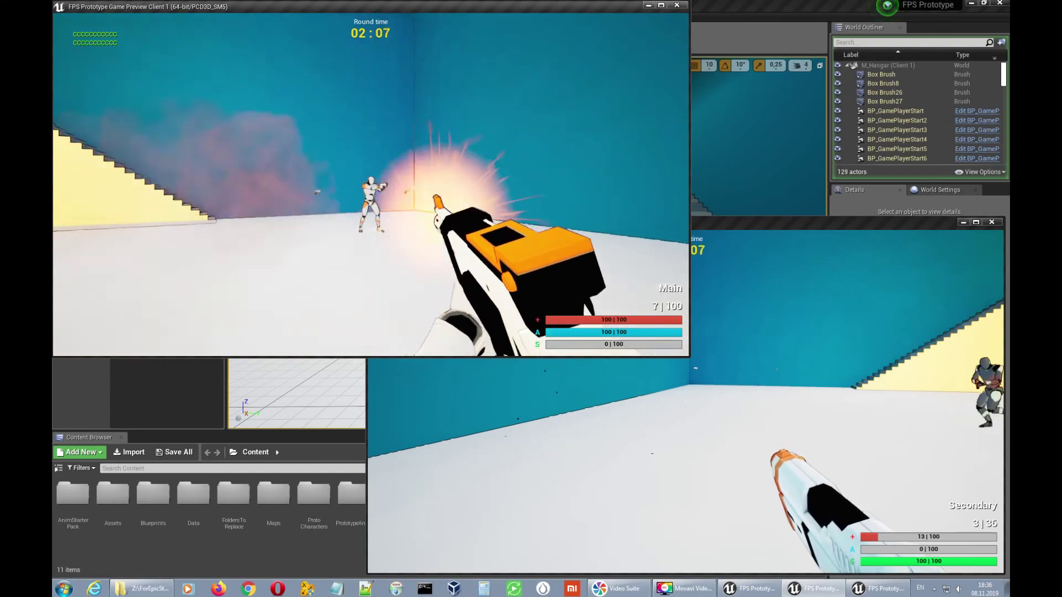
pyautogui.press('r')
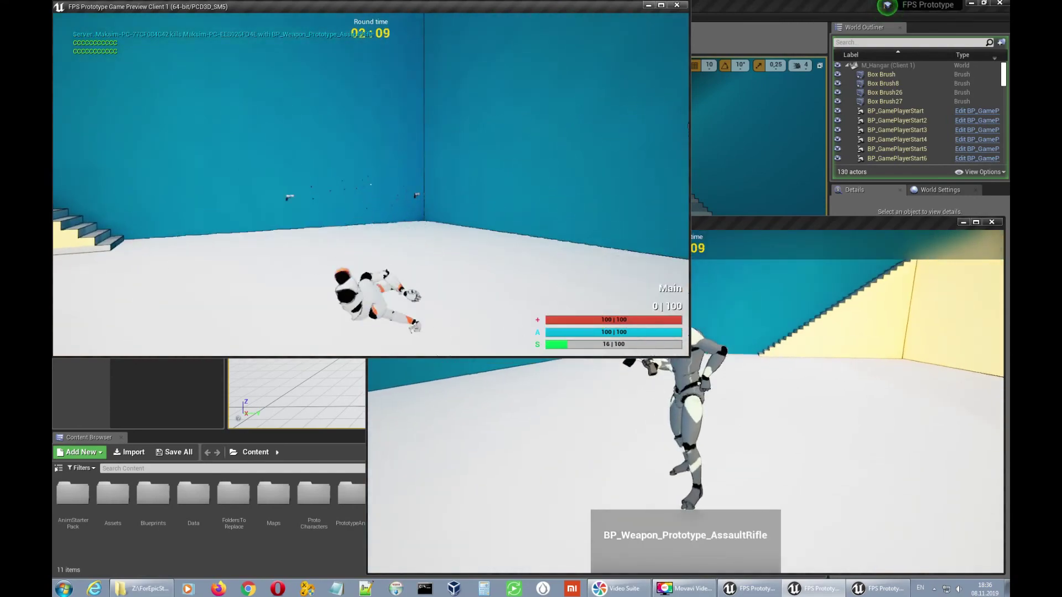